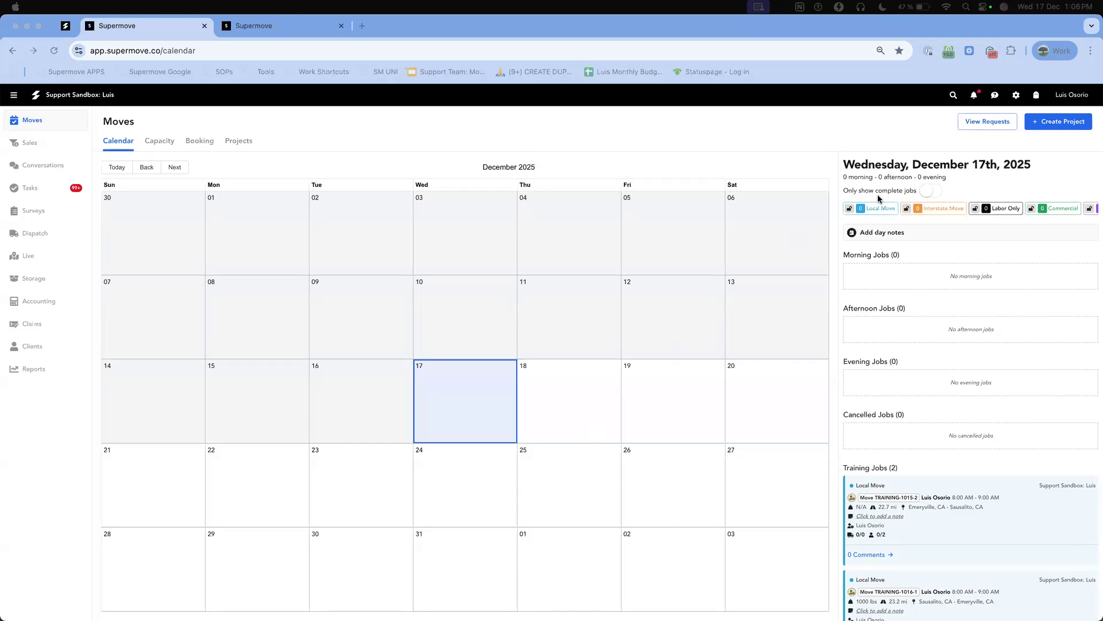
# Open the Default Billing Library in the accounting settings for Cost & Compensation.
pyautogui.click(1016, 95)
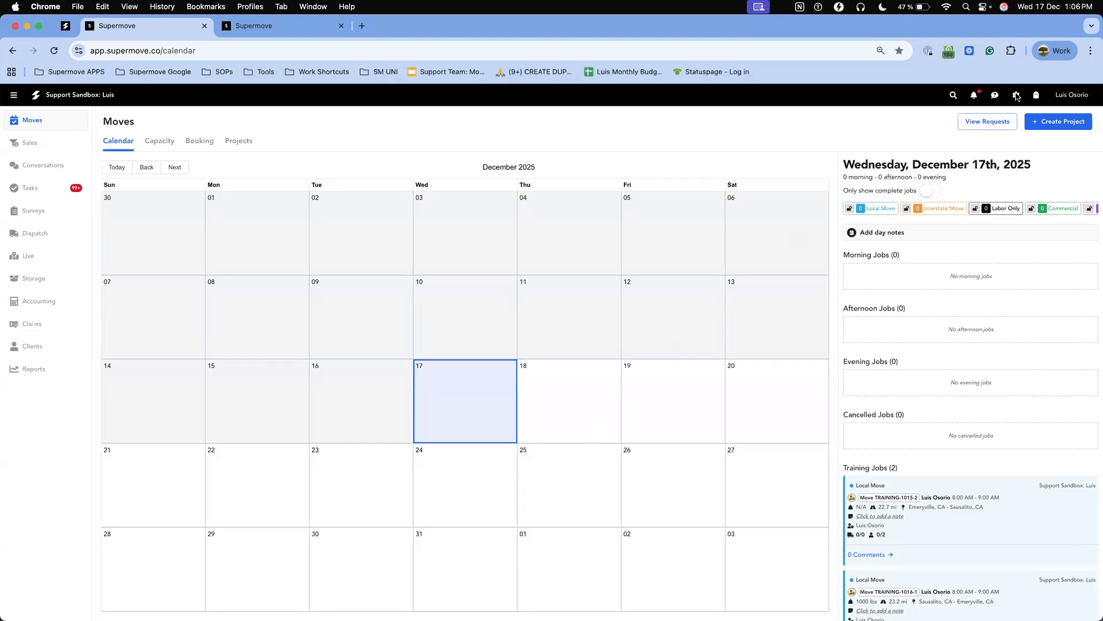
pyautogui.click(1017, 96)
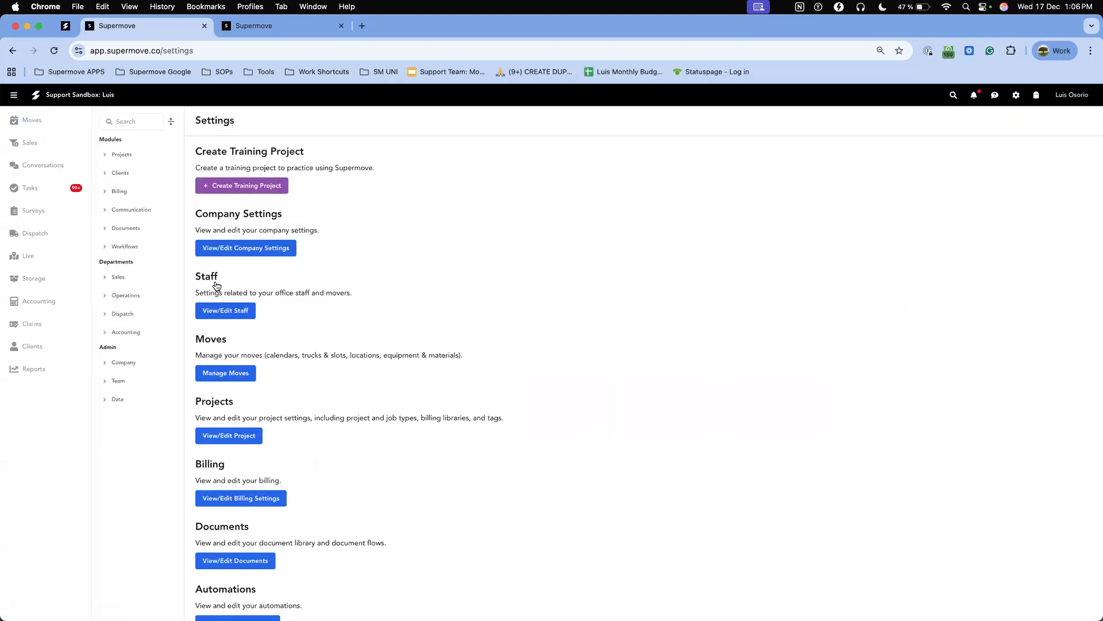
pyautogui.click(126, 333)
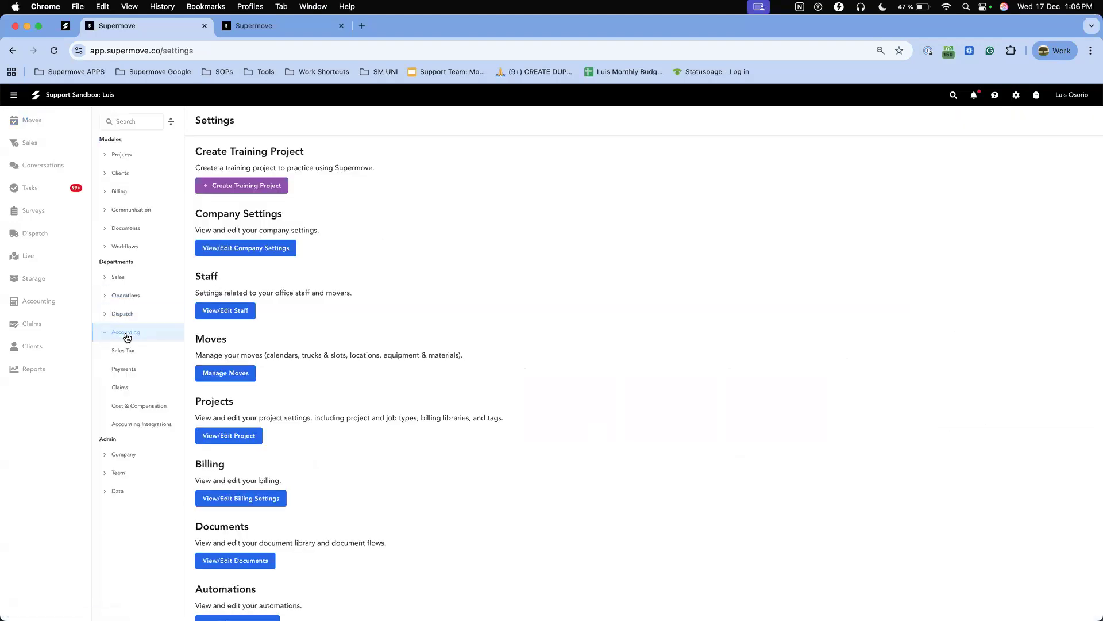
pyautogui.click(148, 409)
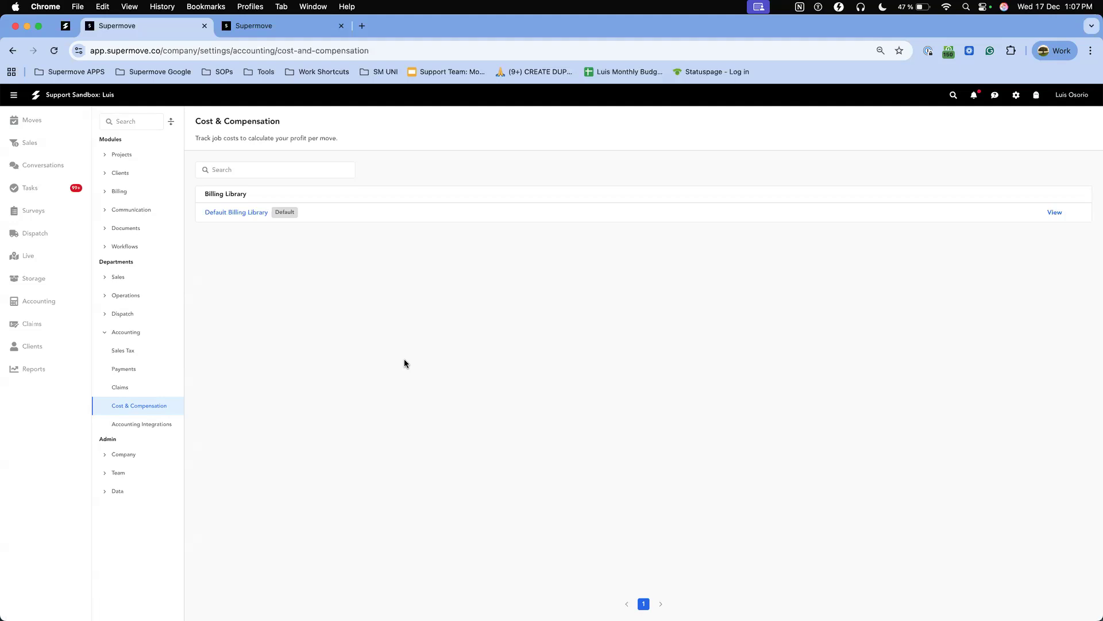
pyautogui.click(1054, 212)
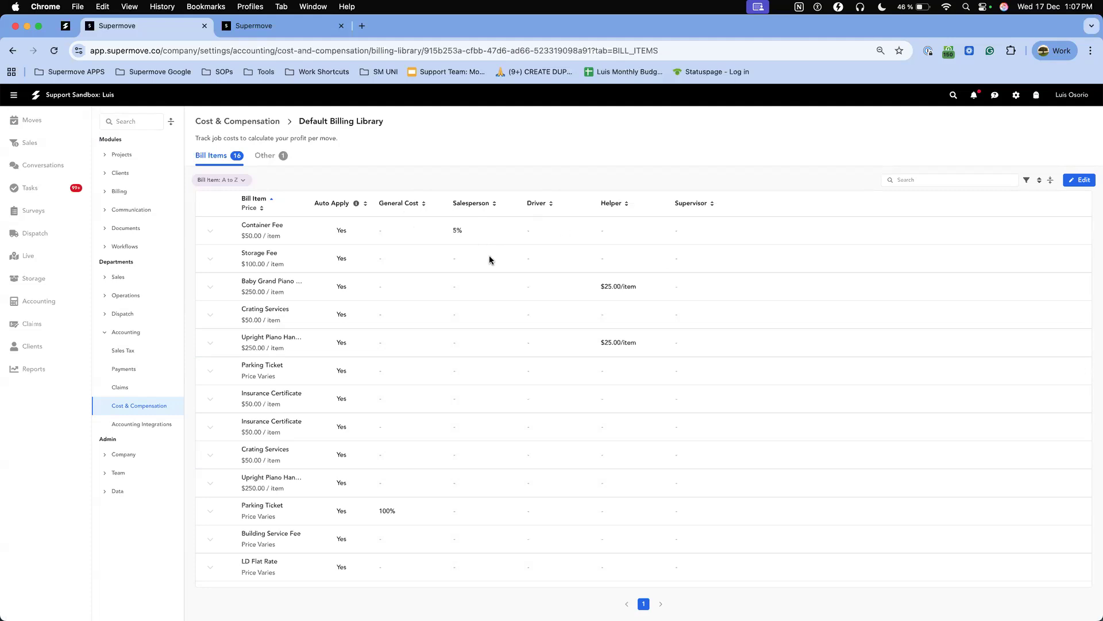
# Review the Default Billing Library's bill item costs and its other costs, then return to the bill items.
pyautogui.scroll(-2, 489, 259)
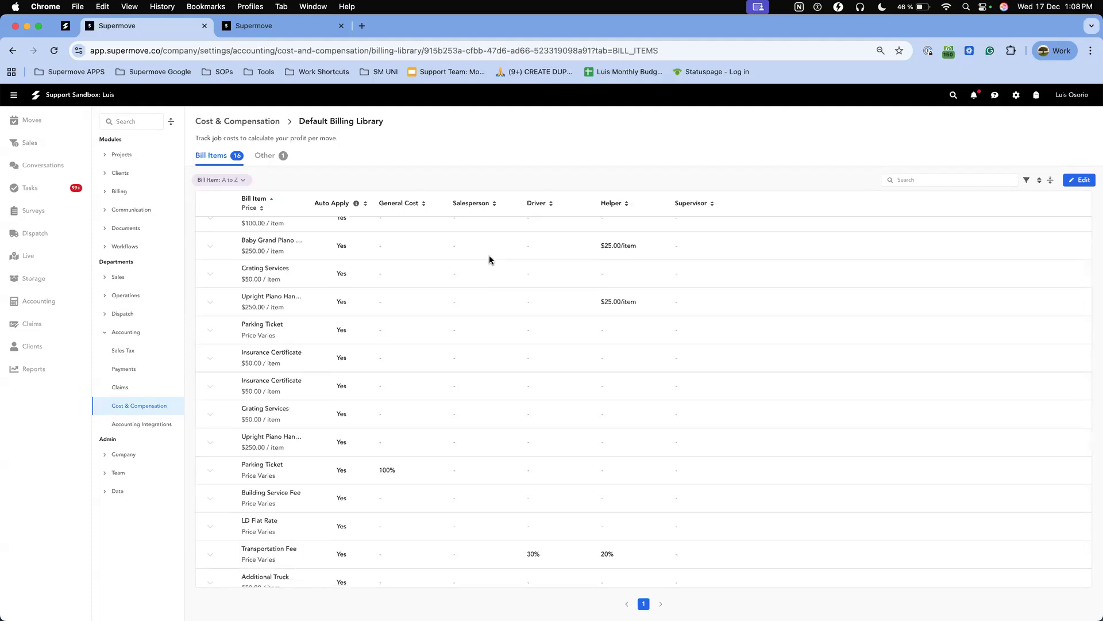
pyautogui.scroll(2, 490, 259)
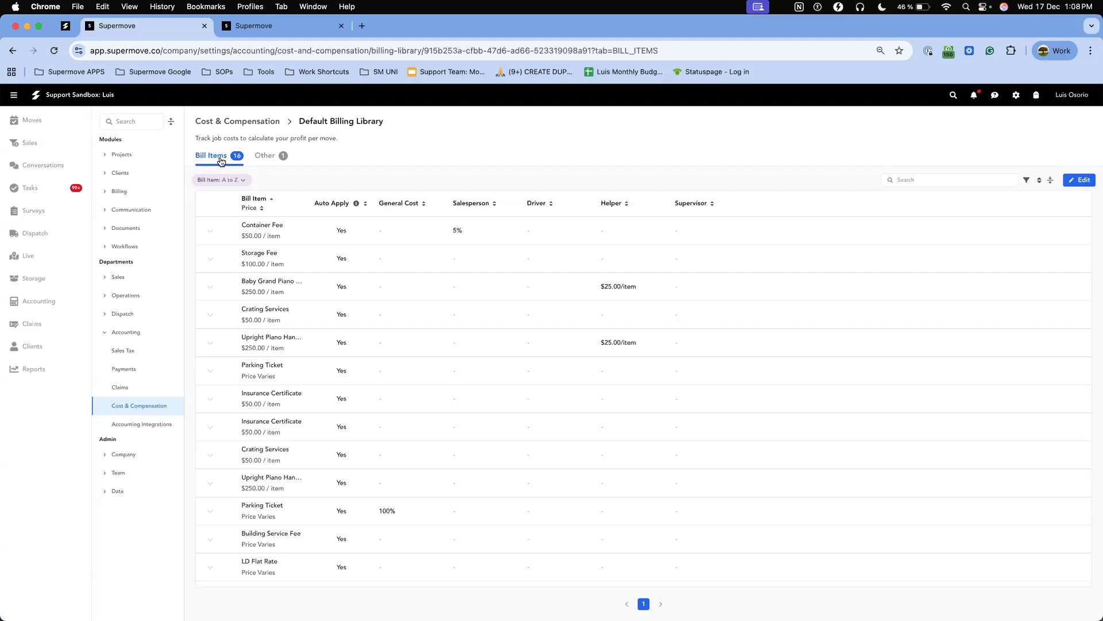
pyautogui.click(266, 162)
pyautogui.click(272, 158)
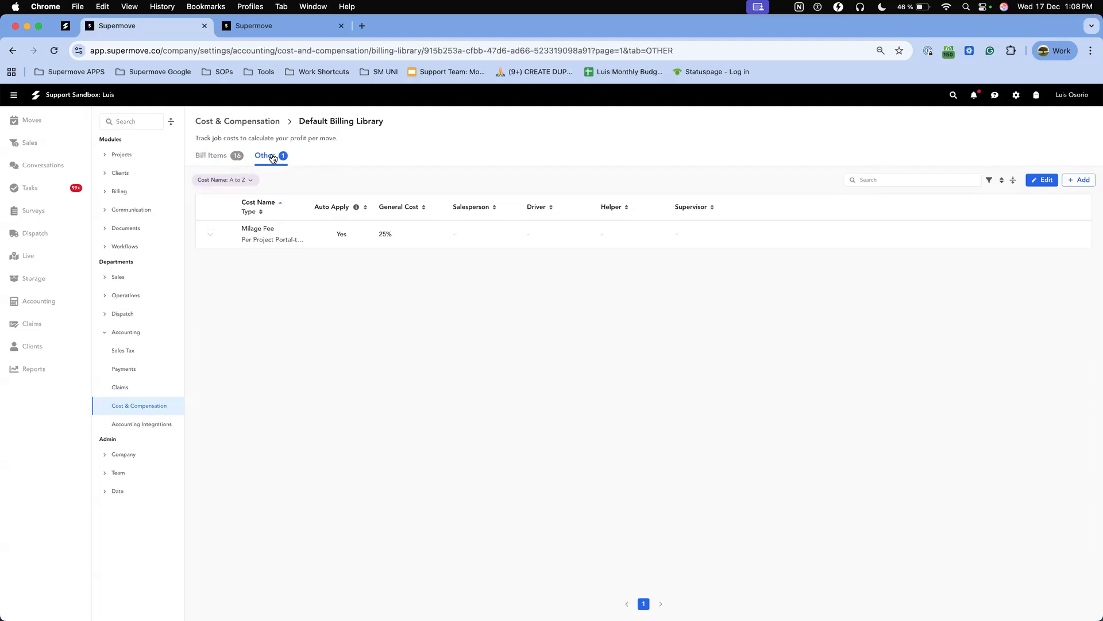
pyautogui.click(212, 159)
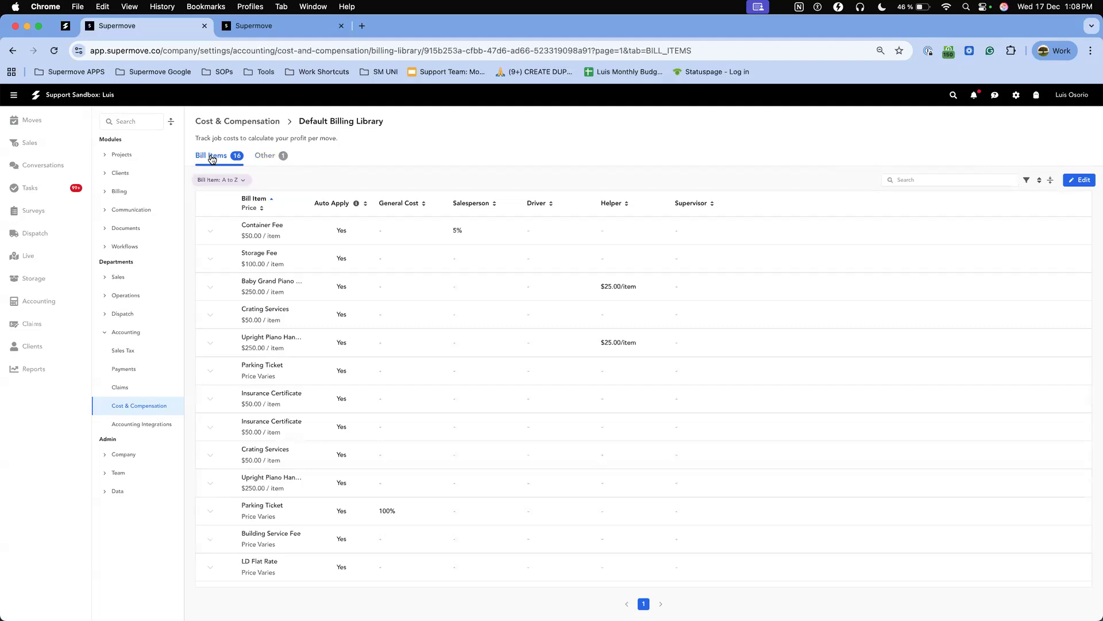
# Examine the search, filter and sort options available for the bill items.
pyautogui.click(918, 182)
pyautogui.click(1026, 181)
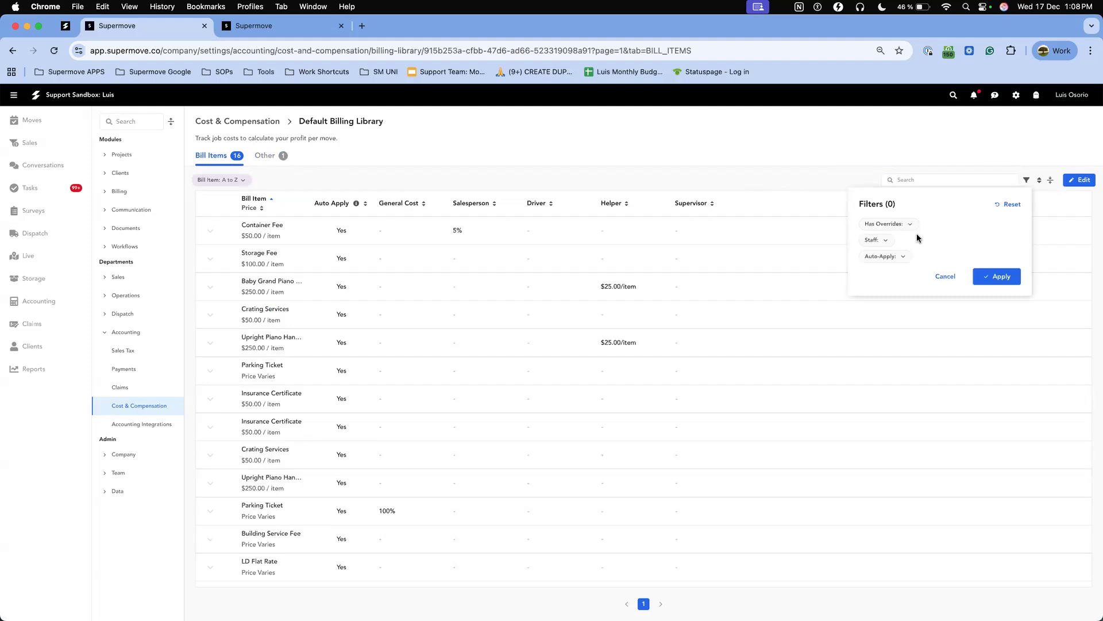
pyautogui.scroll(-3, 537, 304)
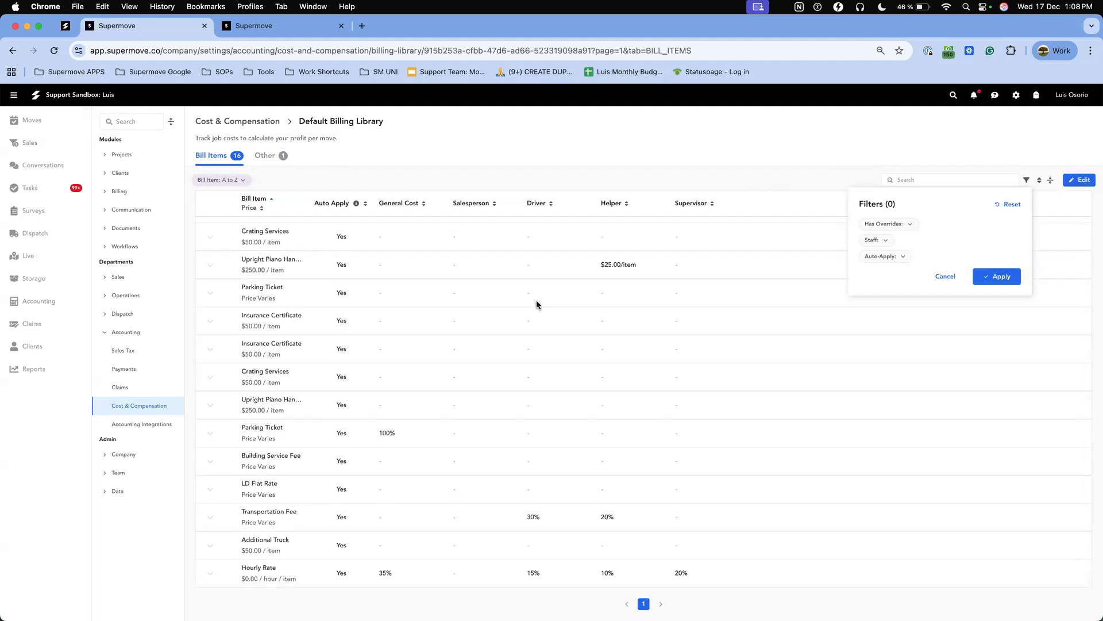
pyautogui.scroll(3, 536, 304)
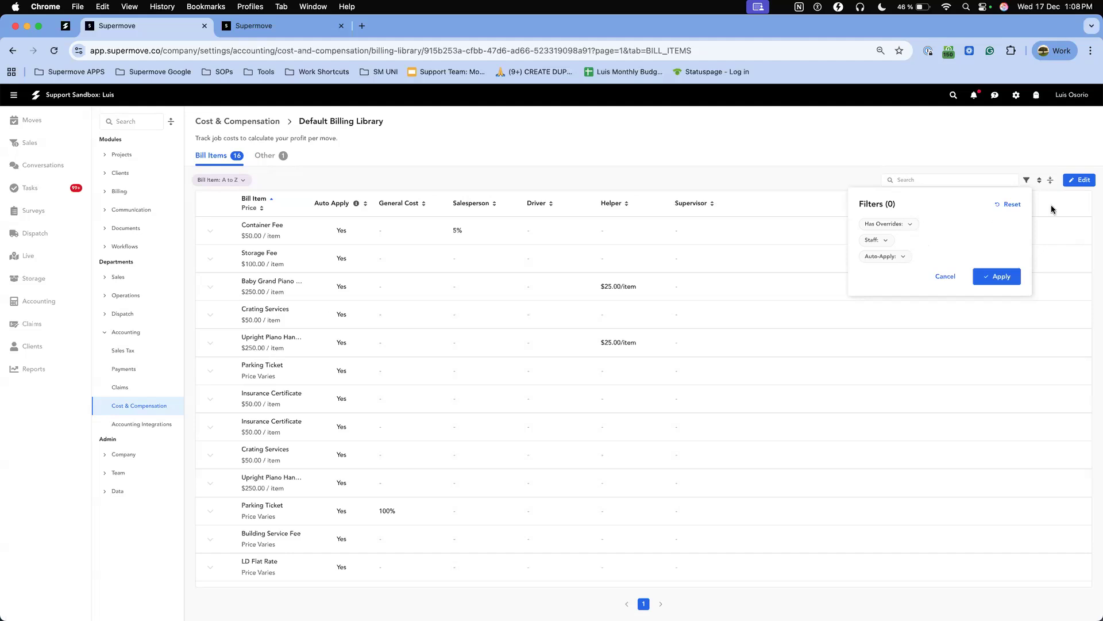
pyautogui.click(1040, 181)
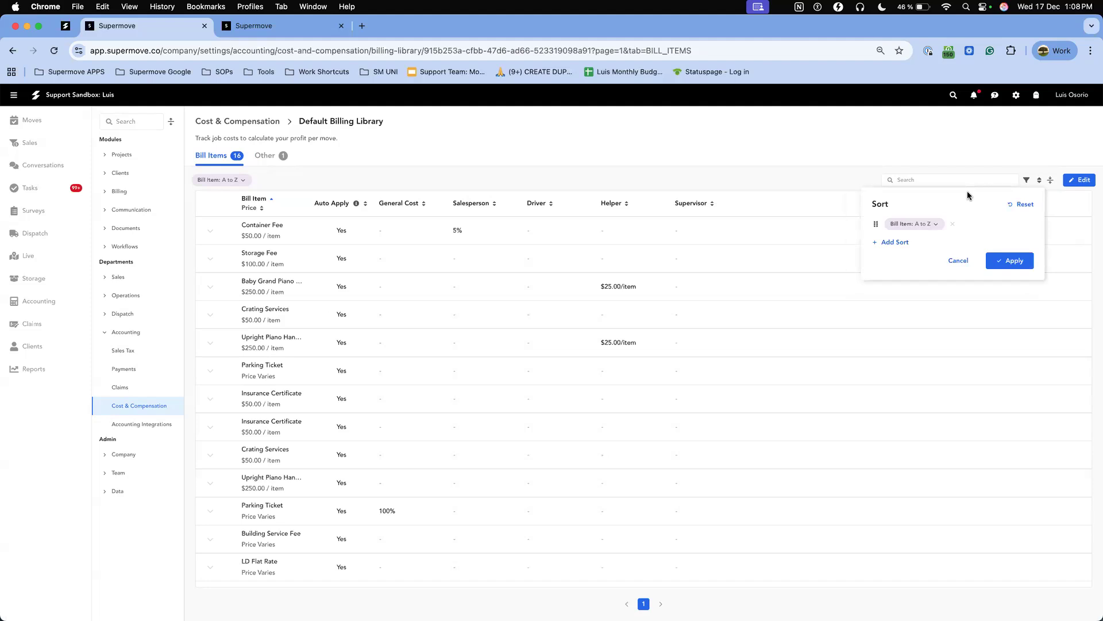
pyautogui.click(1054, 182)
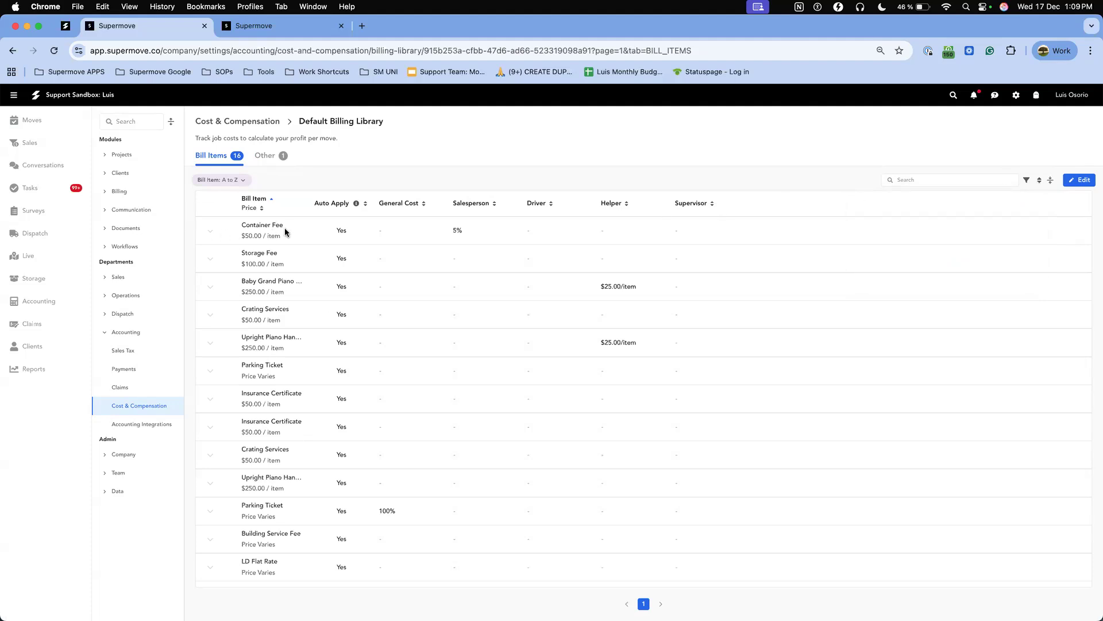
# Make the bill items editable and examine the unit options for the general cost, helper and driver amounts.
pyautogui.click(1084, 180)
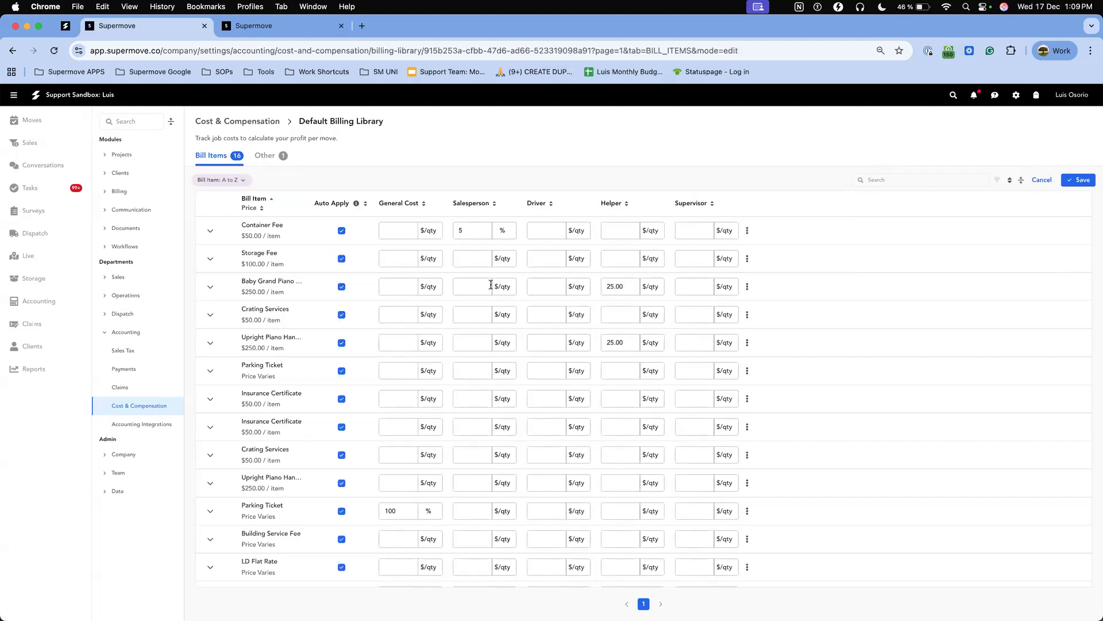
pyautogui.scroll(-2, 491, 285)
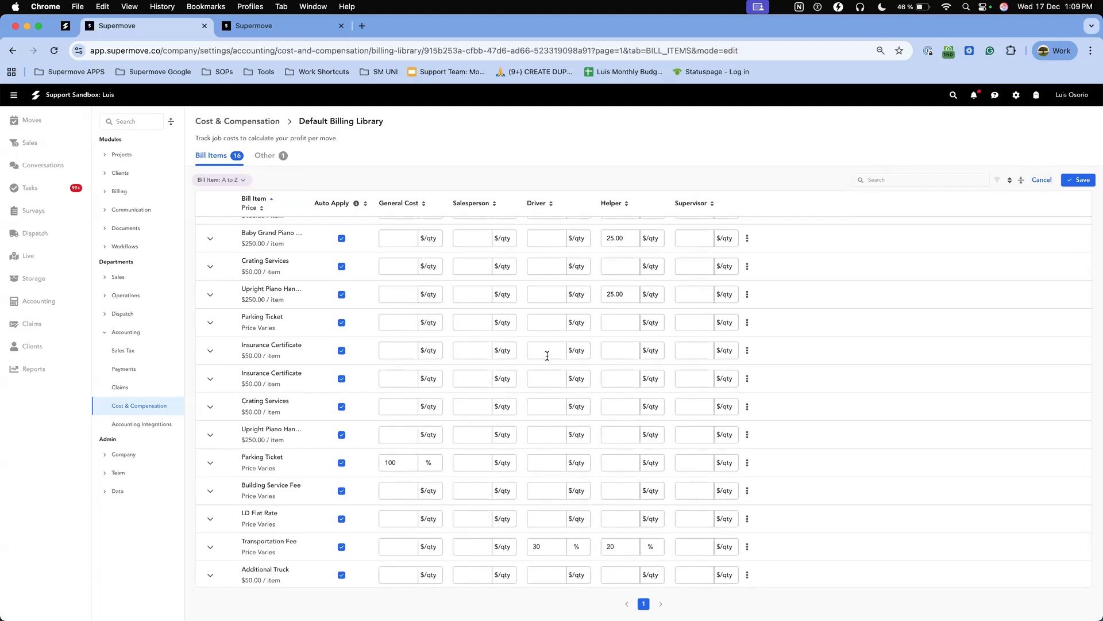
pyautogui.scroll(2, 547, 356)
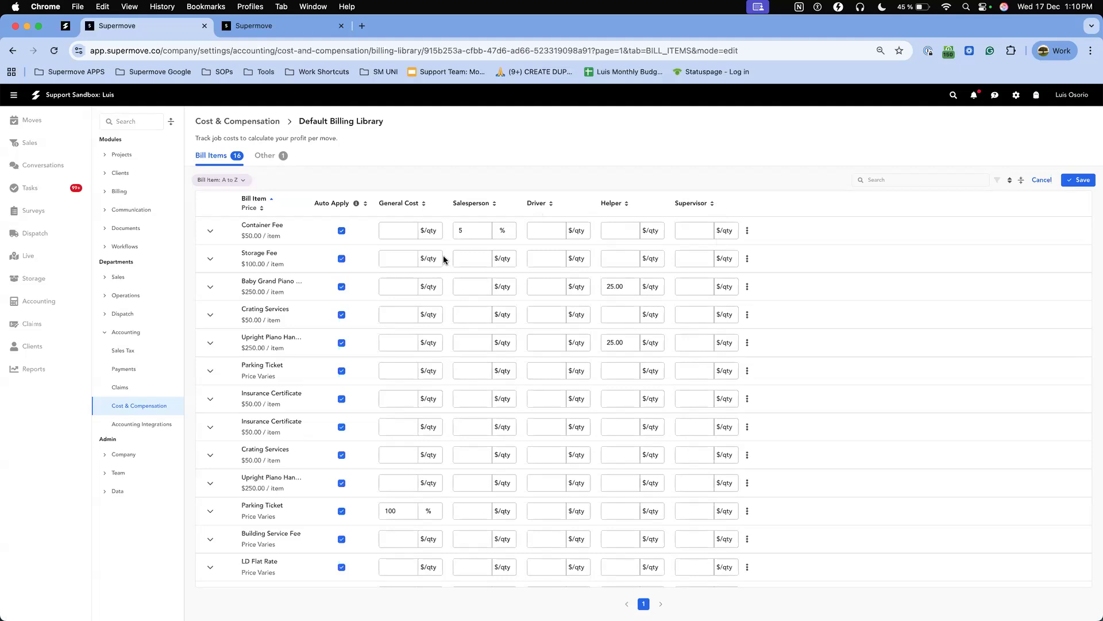
pyautogui.click(428, 231)
pyautogui.click(625, 344)
pyautogui.click(650, 287)
pyautogui.click(628, 287)
pyautogui.click(577, 399)
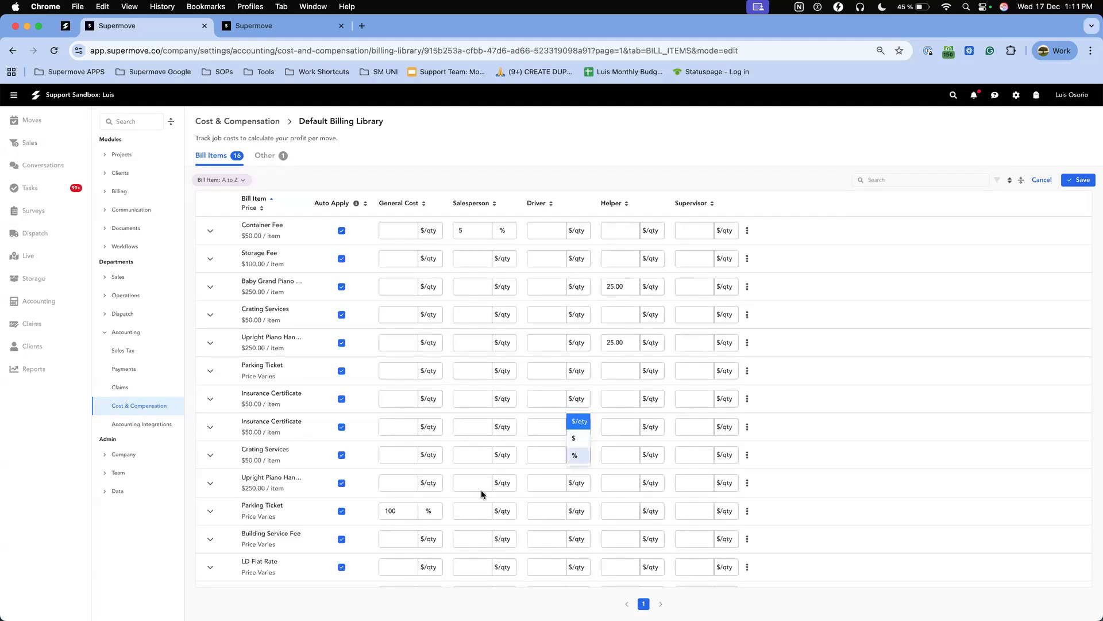
pyautogui.scroll(-3, 505, 490)
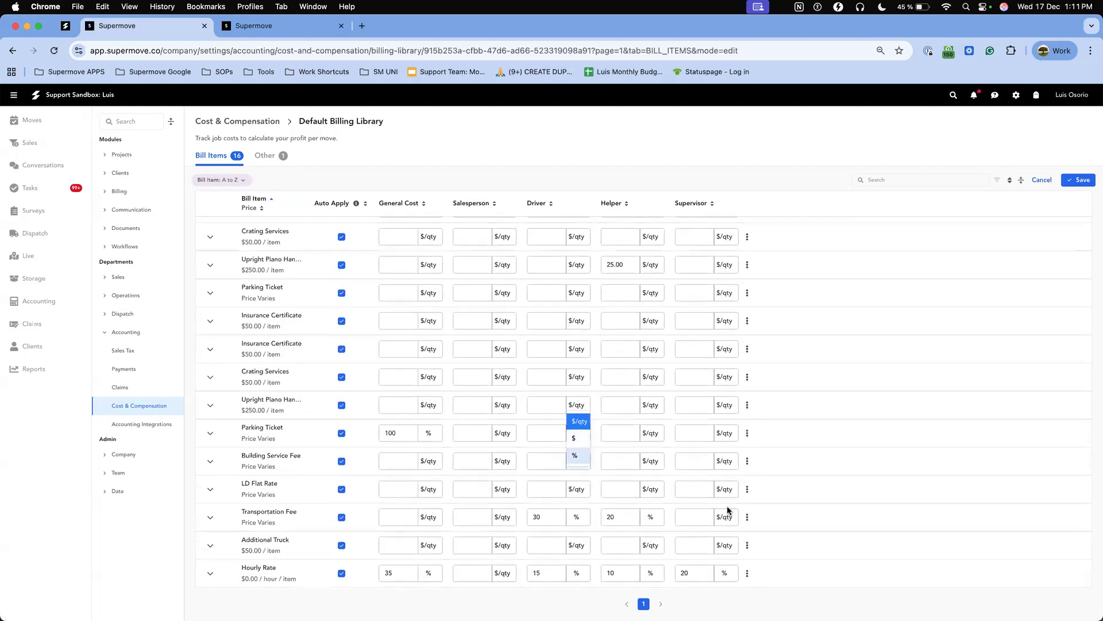
pyautogui.scroll(3, 543, 500)
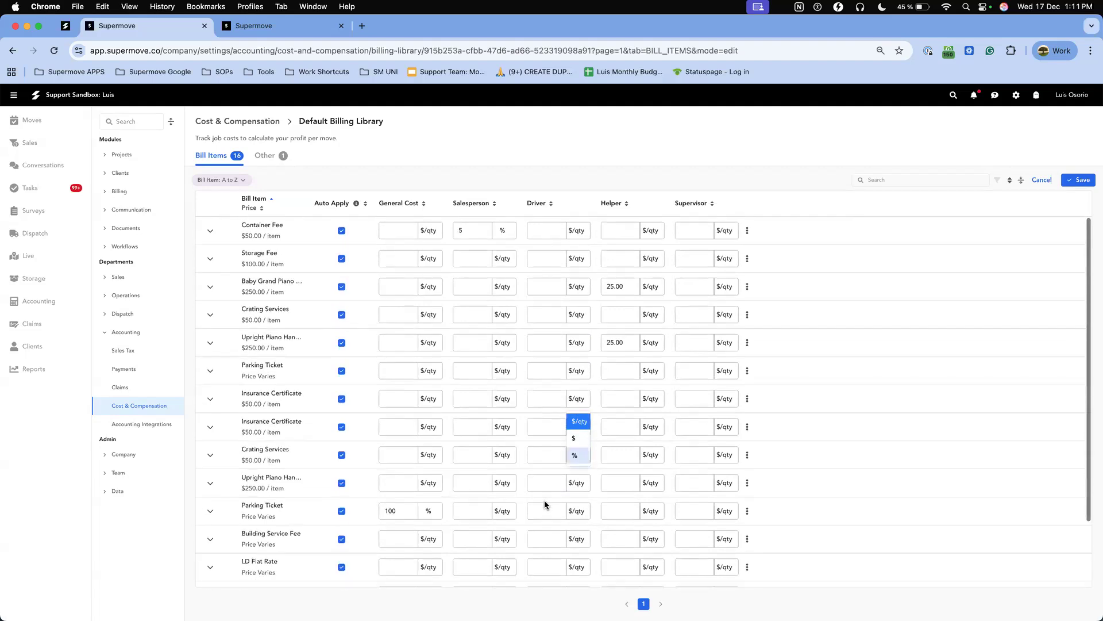
pyautogui.click(743, 433)
# Set the driver compensation for LD Flat Rate to a fixed amount of $200.
pyautogui.scroll(-3, 743, 432)
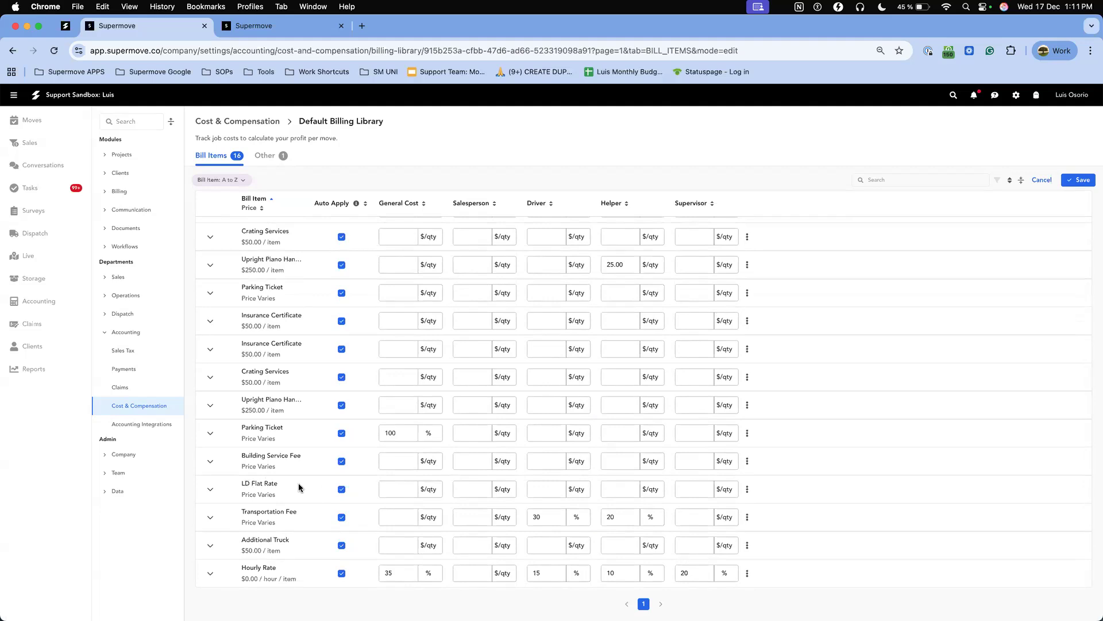
pyautogui.click(579, 491)
pyautogui.click(574, 527)
pyautogui.click(539, 486)
pyautogui.write('200')
pyautogui.click(815, 491)
# Keep the Hourly Rate's driver compensation as a percentage and set its general cost to 45%.
pyautogui.click(578, 573)
pyautogui.click(591, 520)
pyautogui.scroll(3, 415, 396)
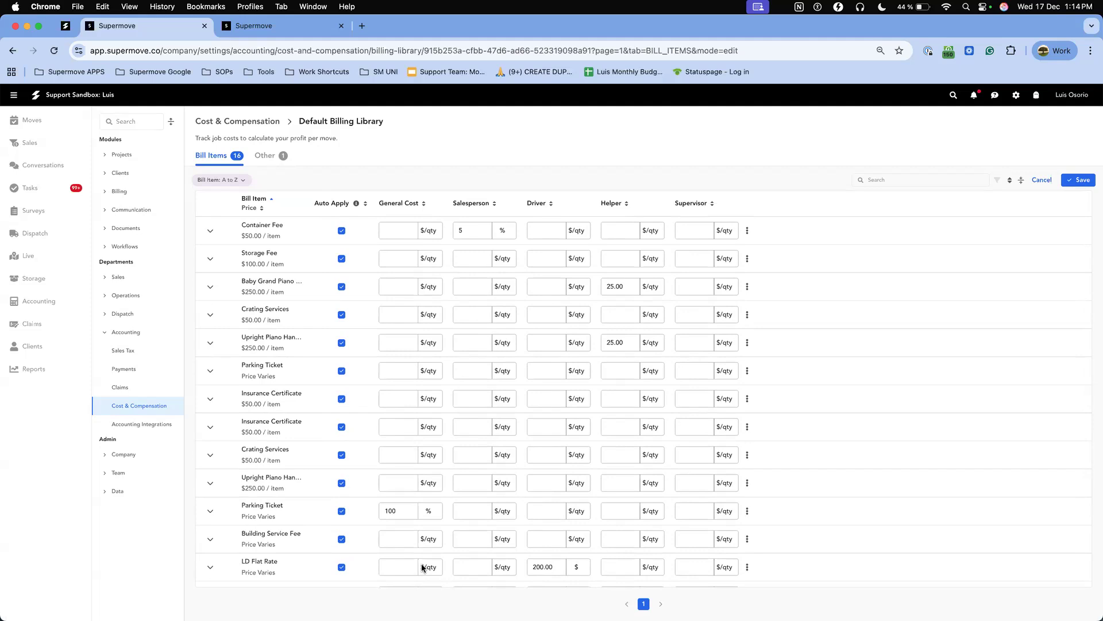
pyautogui.scroll(-4, 343, 362)
pyautogui.scroll(4, 343, 362)
pyautogui.scroll(-3, 627, 285)
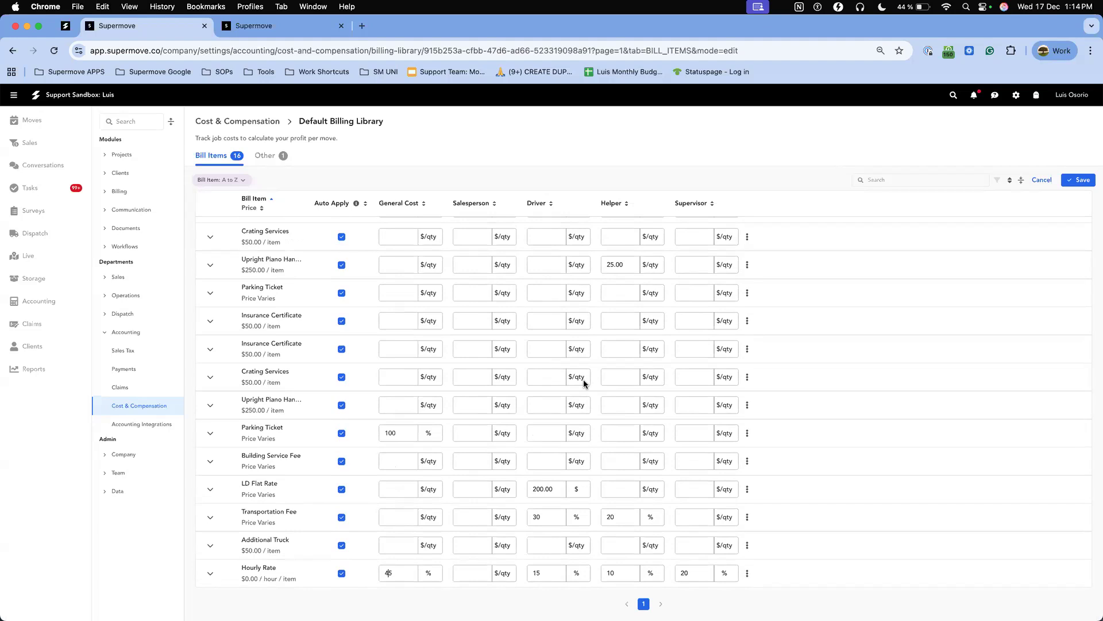
pyautogui.scroll(2, 596, 407)
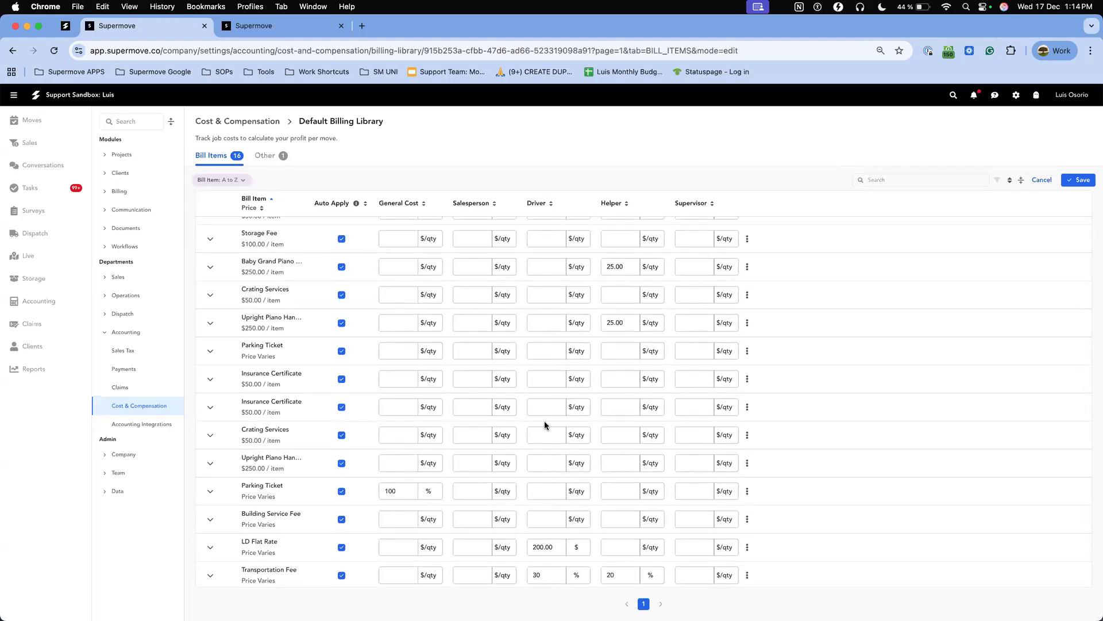
pyautogui.scroll(1, 416, 389)
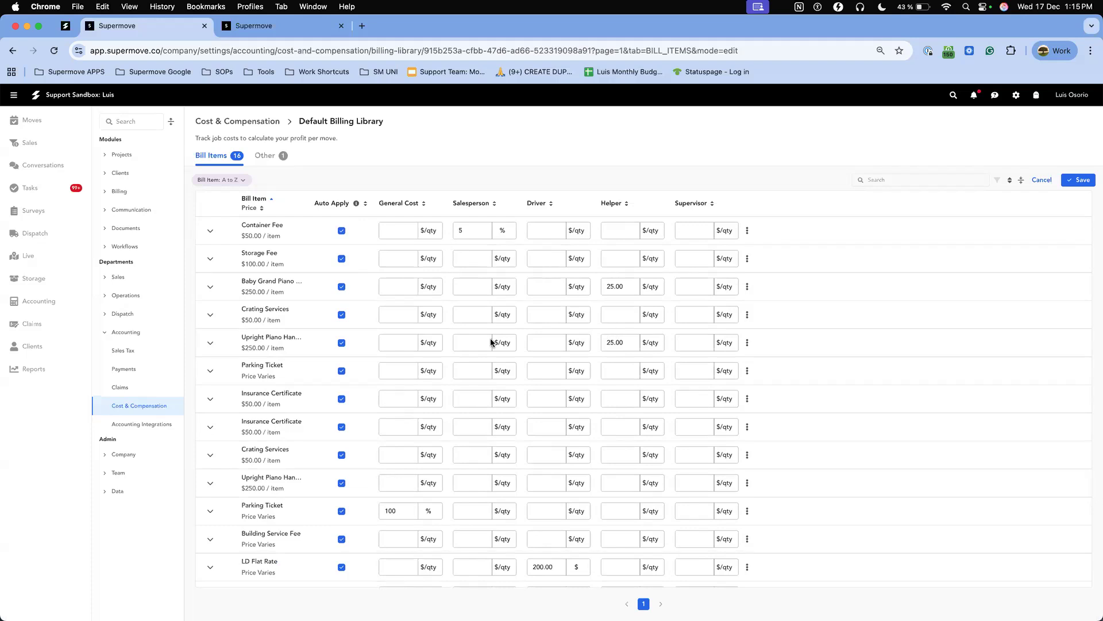
# Switch auto apply off and back on for the first bill items, starting with Container Fee.
pyautogui.click(342, 230)
pyautogui.click(342, 259)
pyautogui.click(341, 286)
pyautogui.click(342, 316)
pyautogui.click(342, 343)
pyautogui.click(342, 343)
pyautogui.click(342, 314)
pyautogui.click(342, 286)
pyautogui.click(342, 231)
# Open the other costs for editing, check the unit options for the Milage Fee's general cost, and save.
pyautogui.click(264, 160)
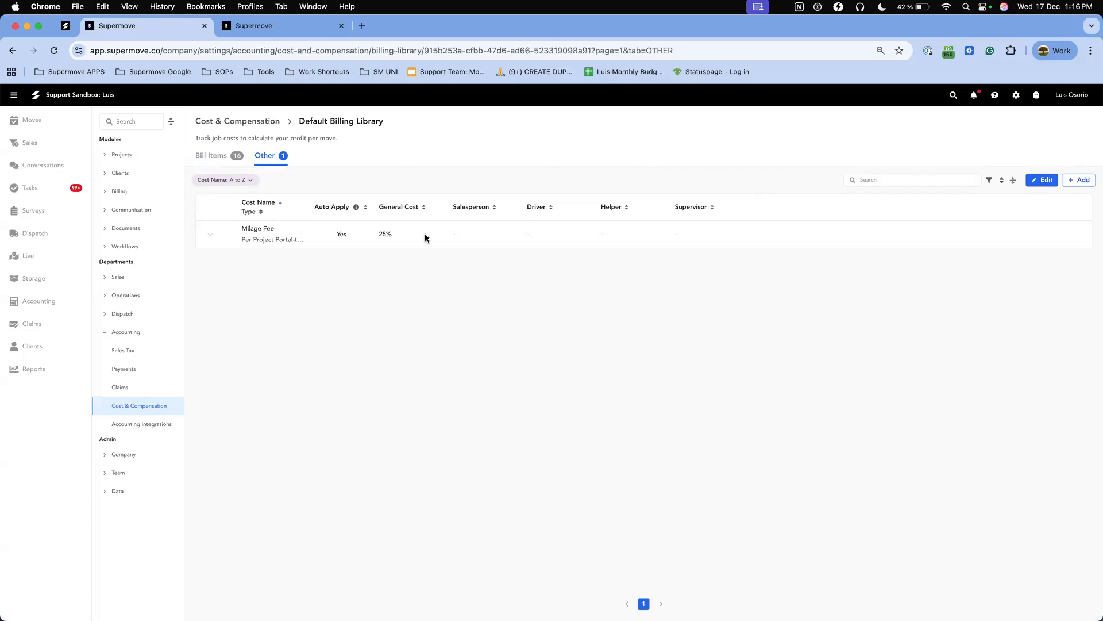
pyautogui.click(1038, 184)
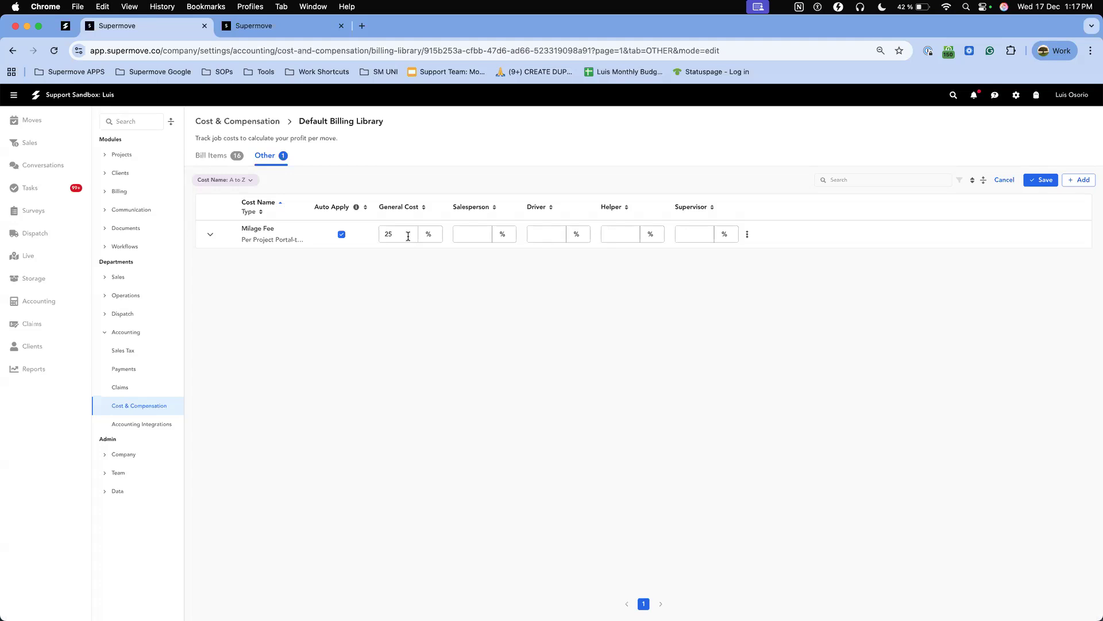
pyautogui.click(432, 240)
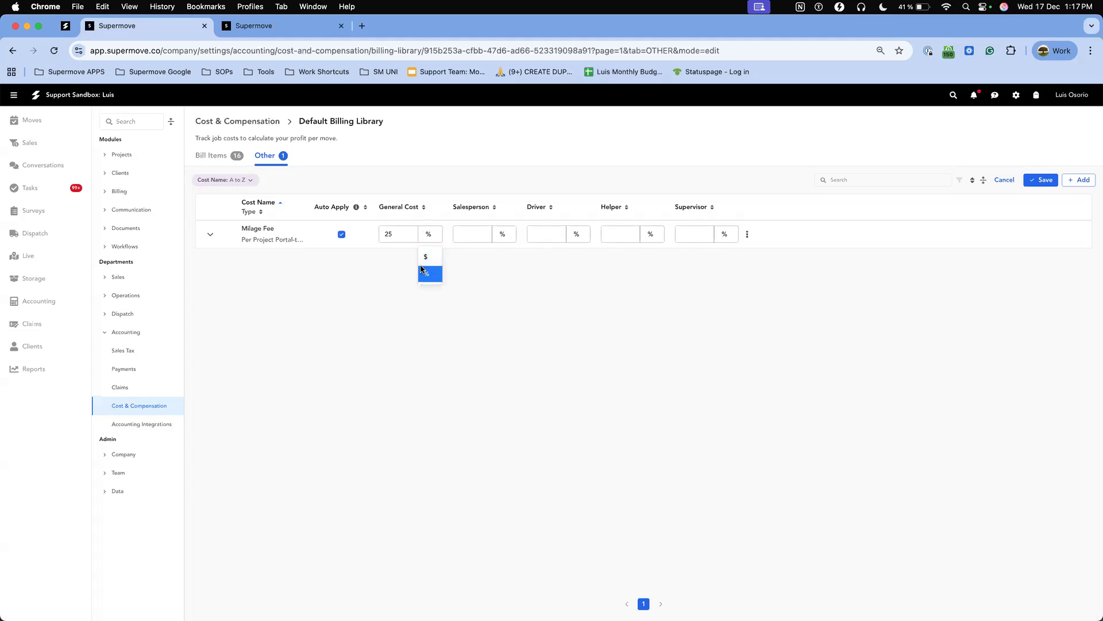
pyautogui.click(1043, 179)
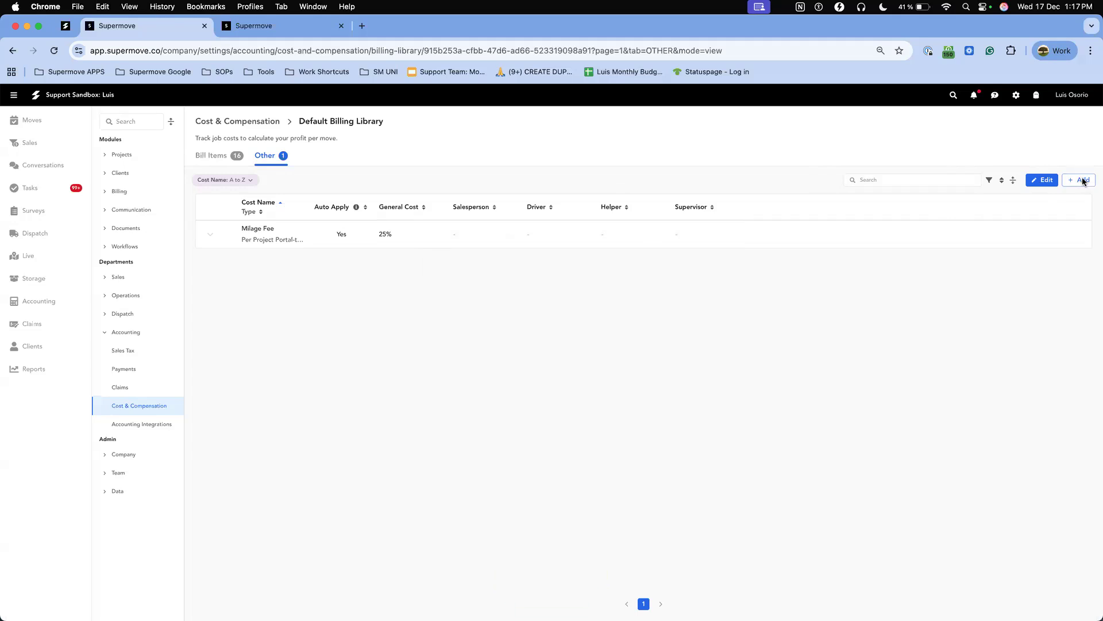
# Start a new cost item named Milage Fee with type Per Variable, using the Project Portal-to-Portal Mileage variable.
pyautogui.click(1083, 180)
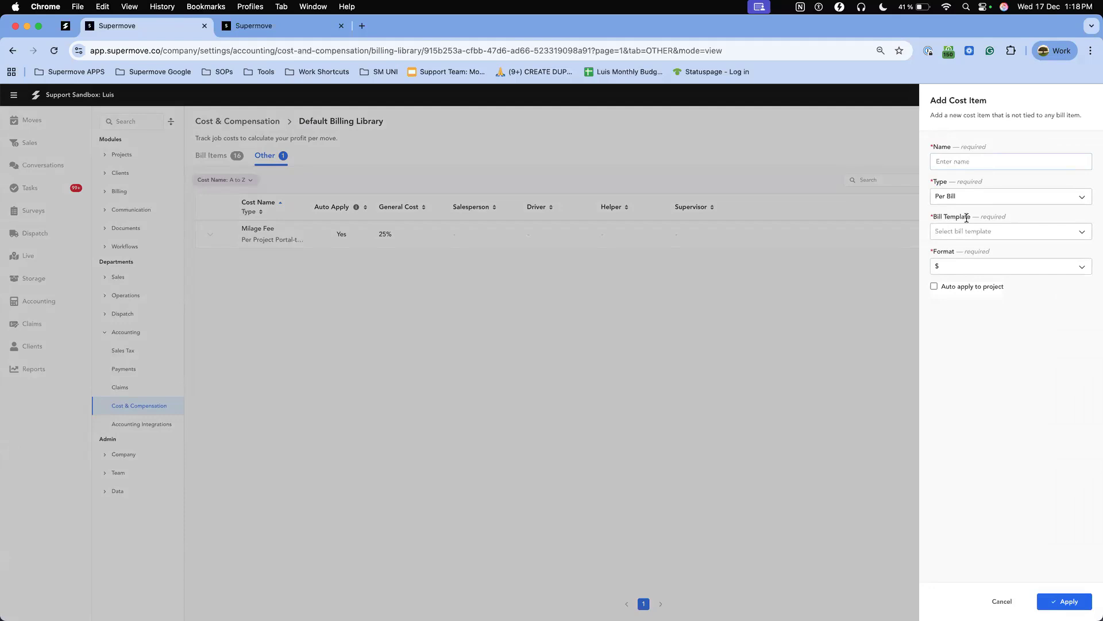
pyautogui.click(955, 159)
pyautogui.write('Milage Fee')
pyautogui.click(967, 194)
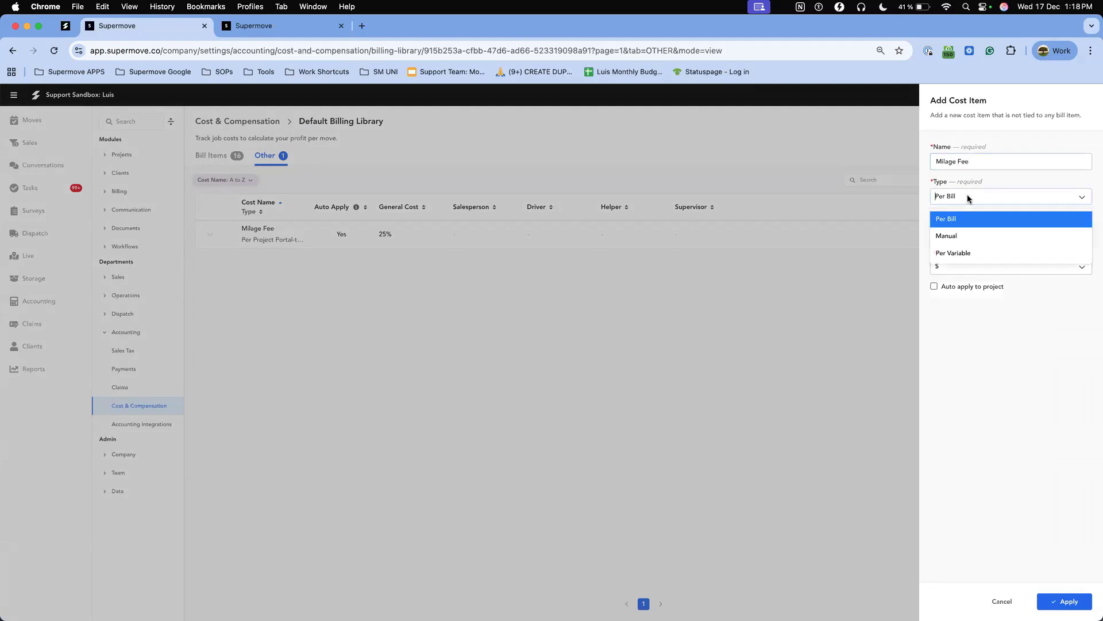
pyautogui.click(967, 255)
pyautogui.click(950, 233)
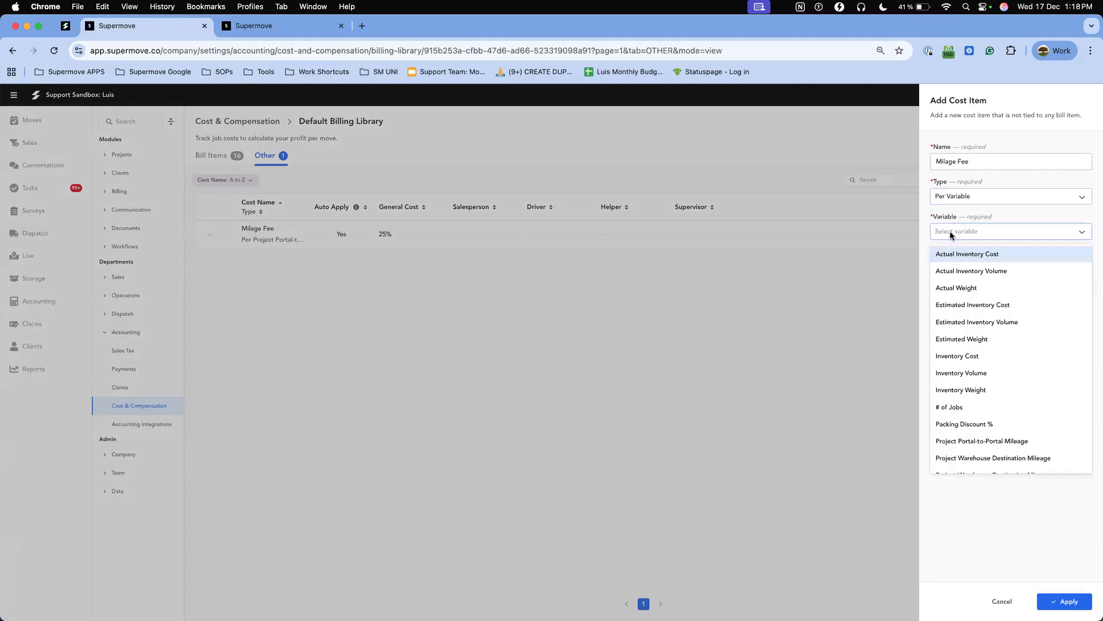
pyautogui.scroll(-3, 997, 350)
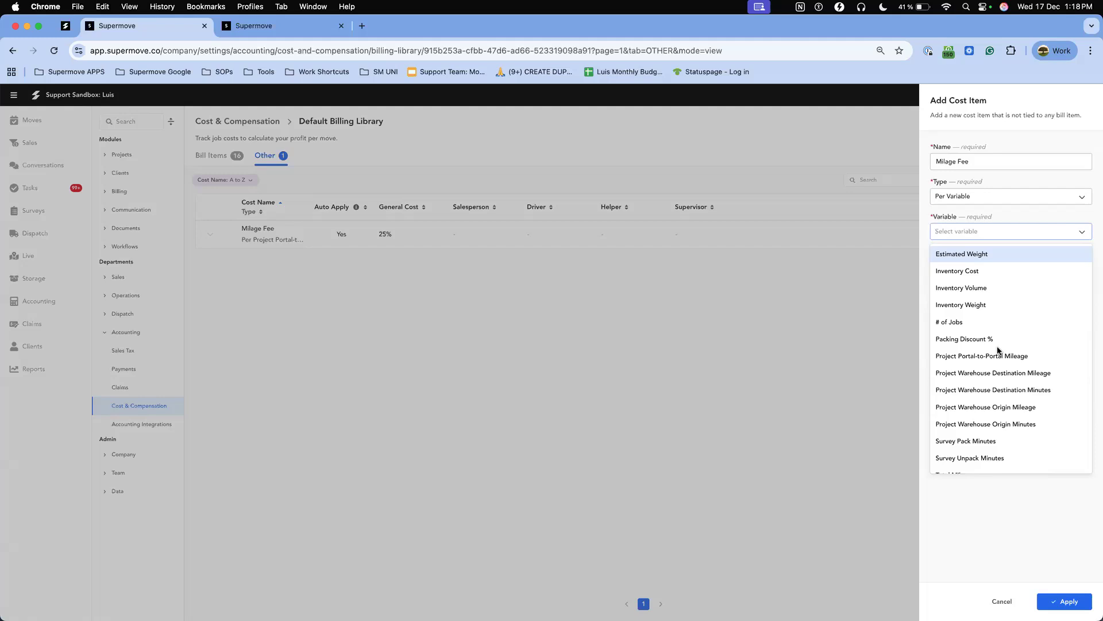
pyautogui.click(977, 357)
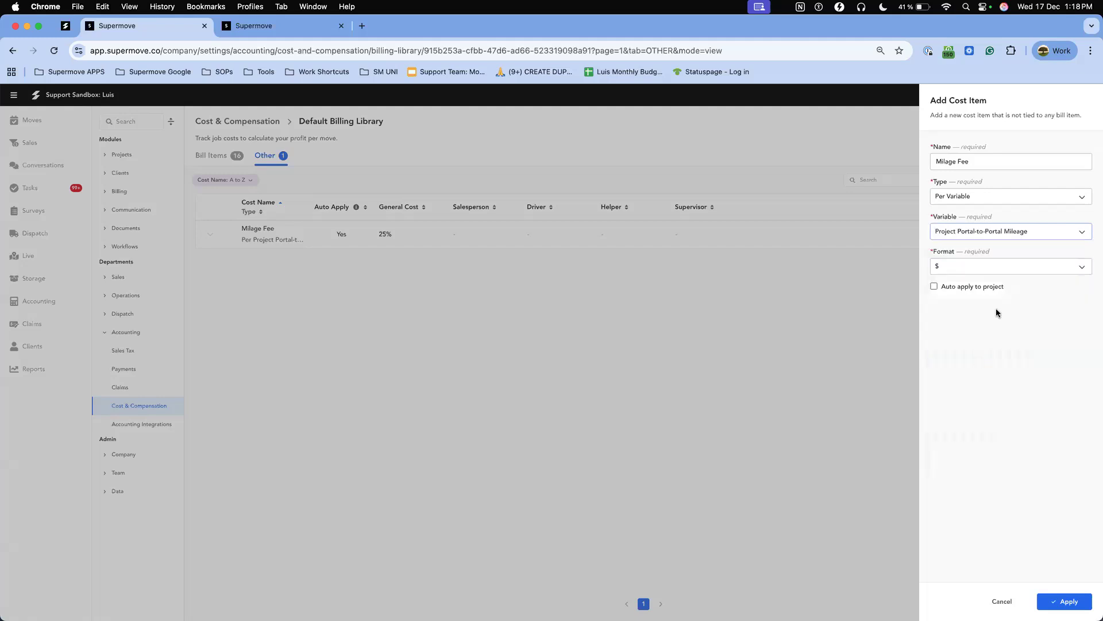
# Set the new cost item's format to %, have it auto apply to projects, and create it.
pyautogui.click(957, 266)
pyautogui.click(944, 307)
pyautogui.click(964, 269)
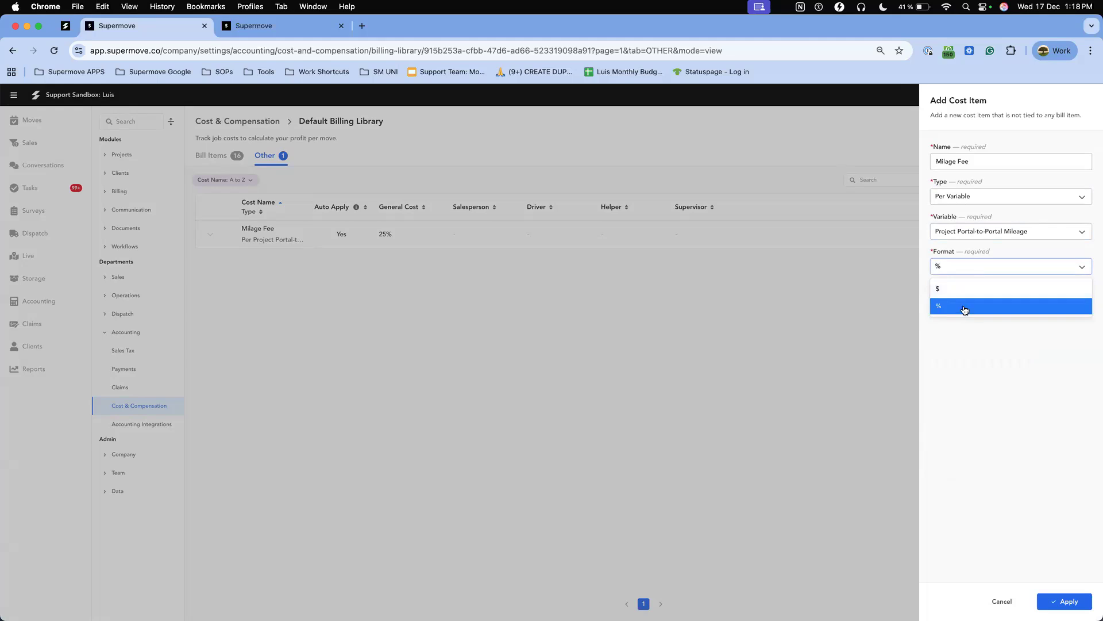
pyautogui.click(968, 339)
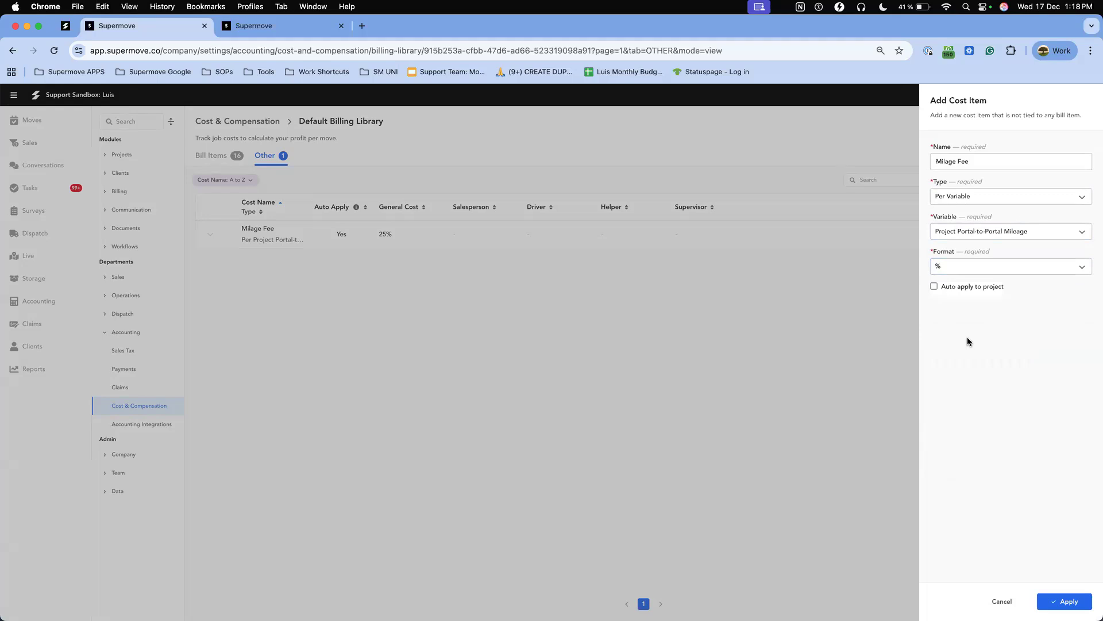
pyautogui.click(945, 292)
pyautogui.click(1061, 602)
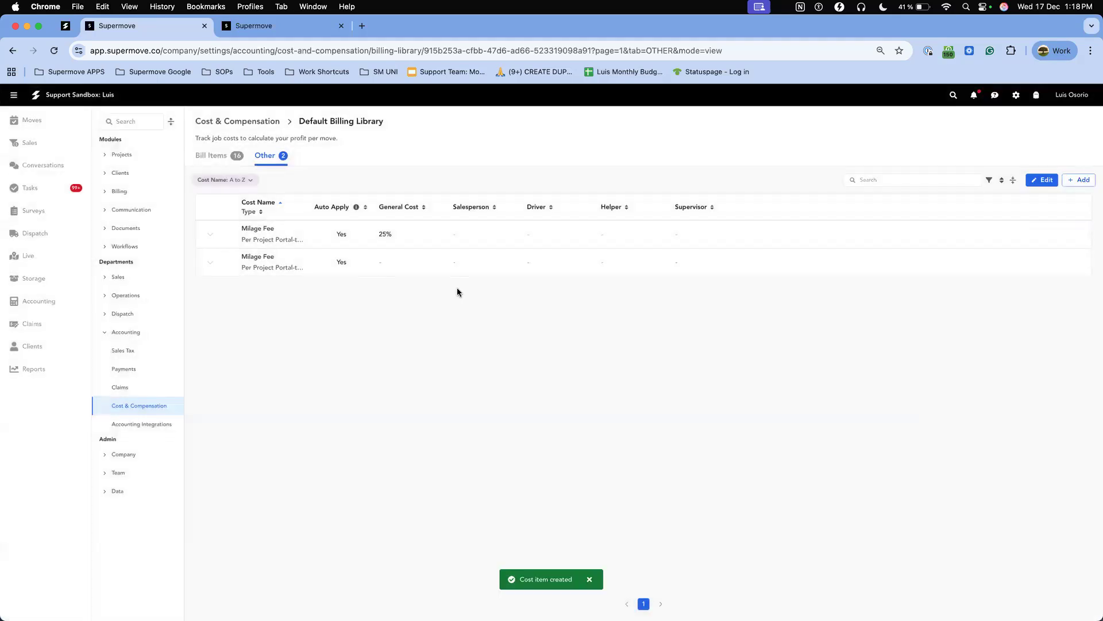
# Open the other costs for editing to view the rate fields of the new item, and save.
pyautogui.click(1040, 179)
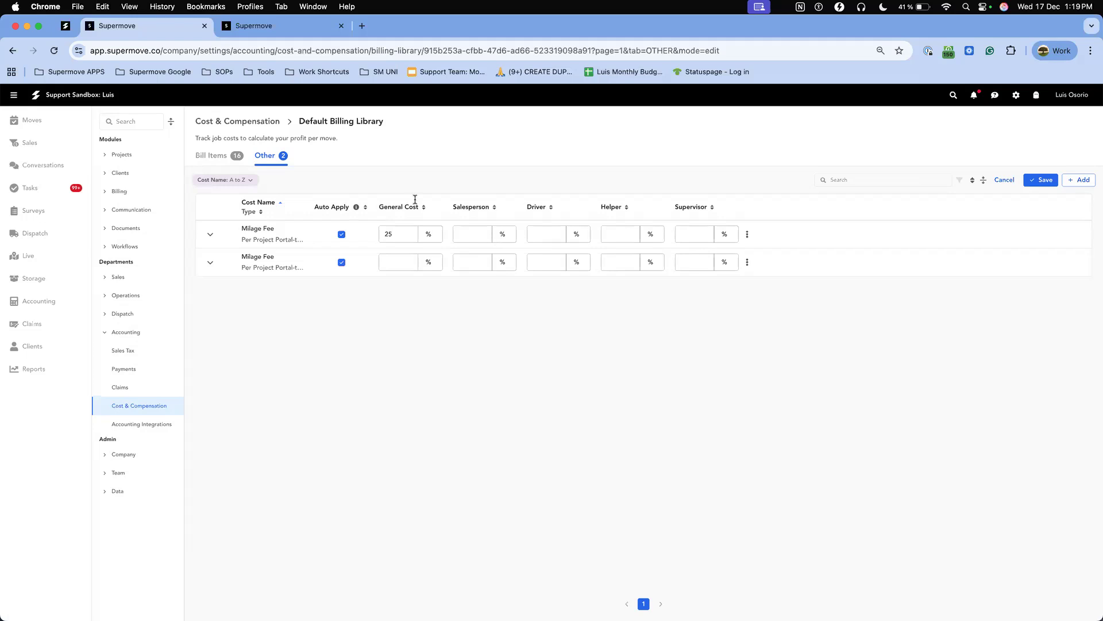
pyautogui.click(1047, 180)
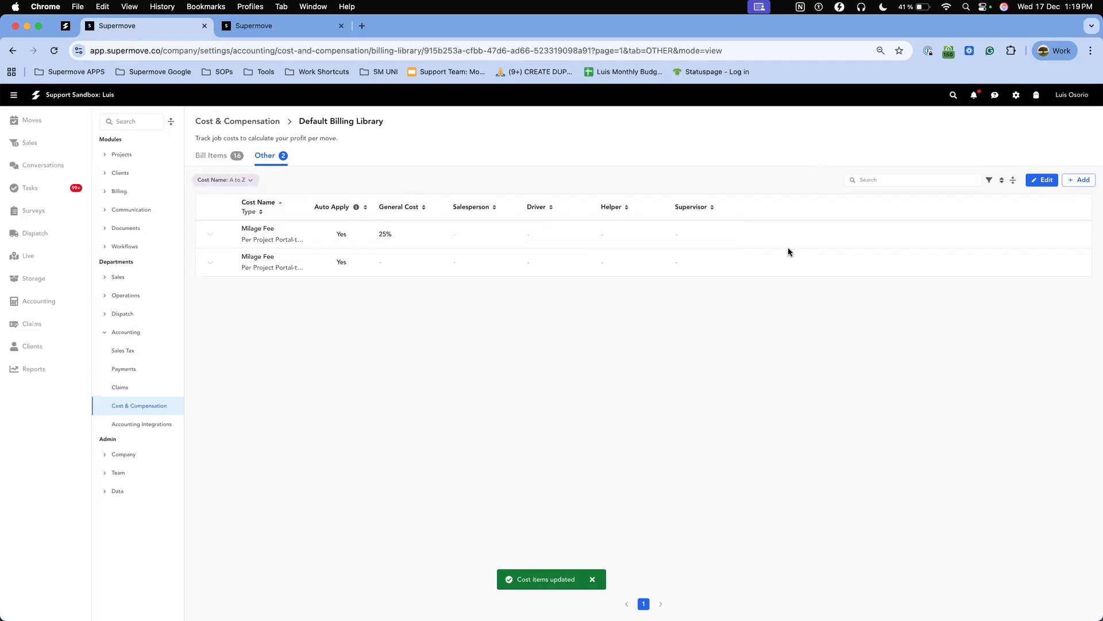
pyautogui.click(1079, 180)
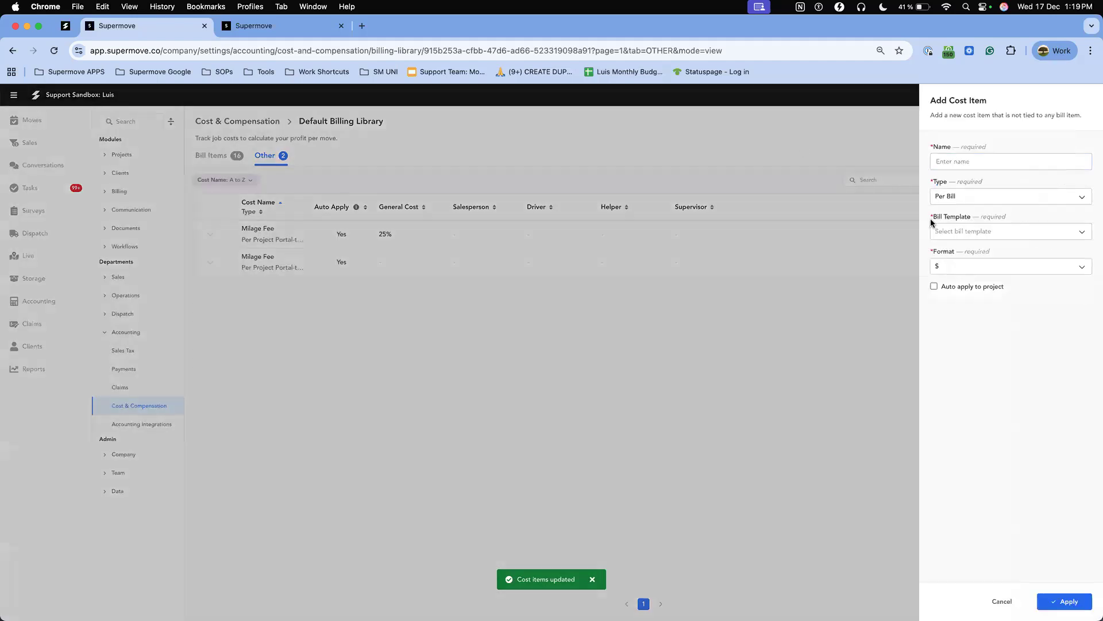
pyautogui.click(885, 224)
# Delete the duplicate Milage Fee without a general cost from the other costs, and save.
pyautogui.click(1043, 181)
pyautogui.click(747, 263)
pyautogui.click(756, 323)
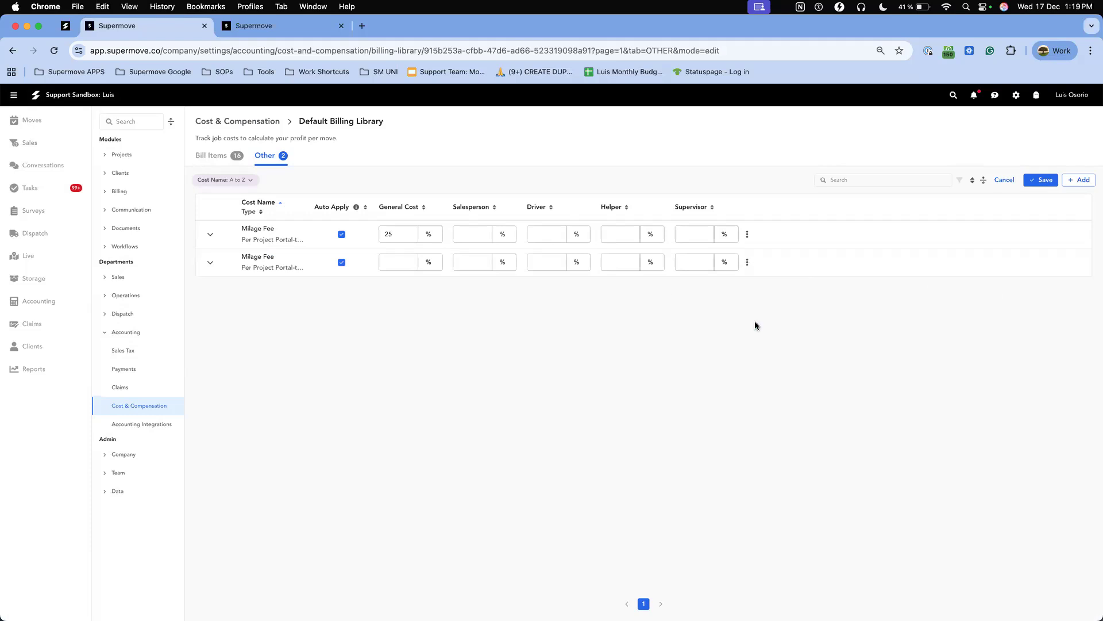
pyautogui.click(595, 384)
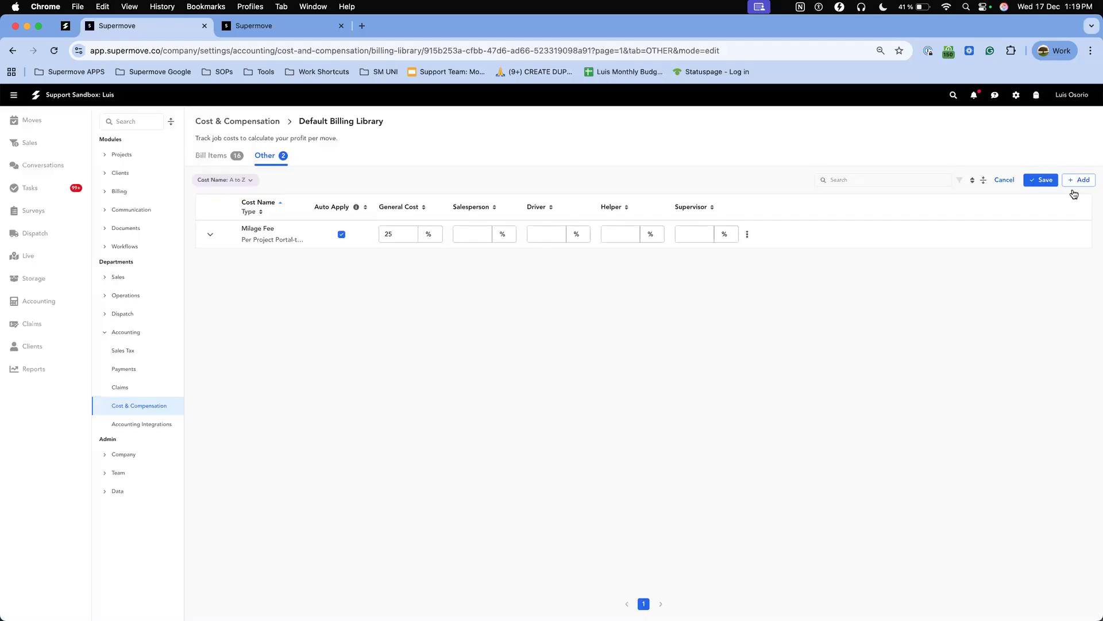
pyautogui.click(1040, 180)
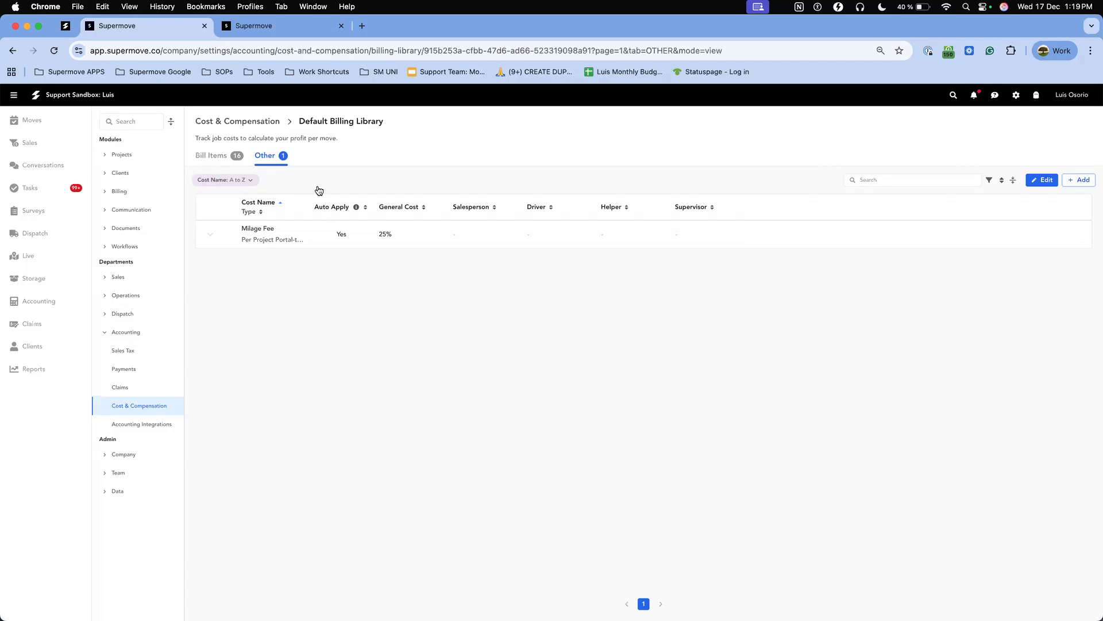
# Return to the library's bill items, open them for editing to review the cost and compensation columns, and save.
pyautogui.click(216, 154)
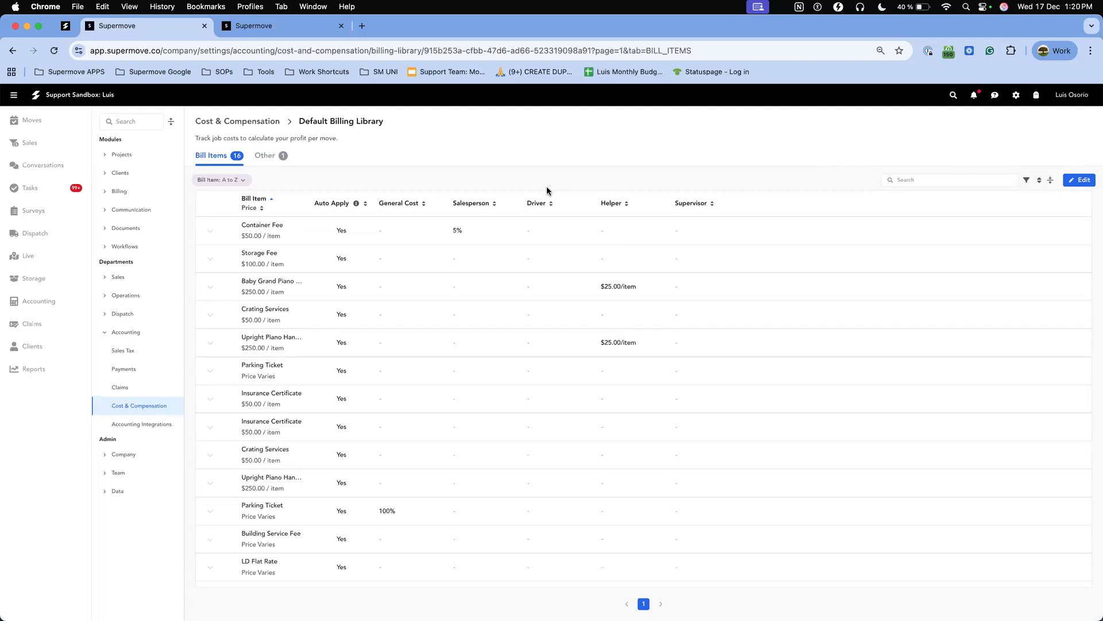
pyautogui.click(1081, 179)
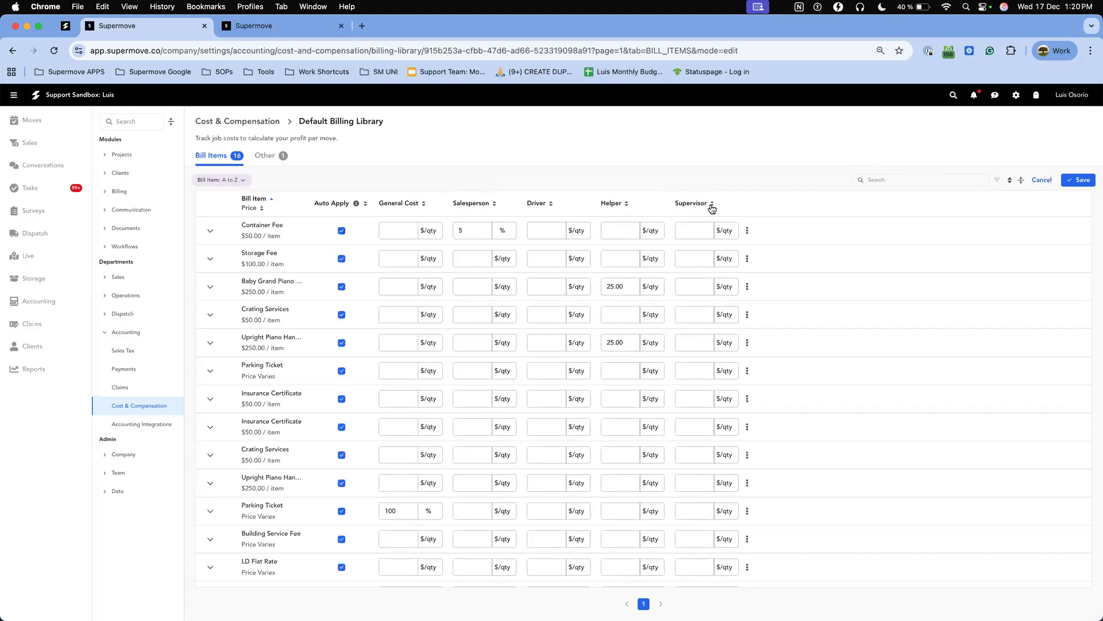
pyautogui.click(1091, 183)
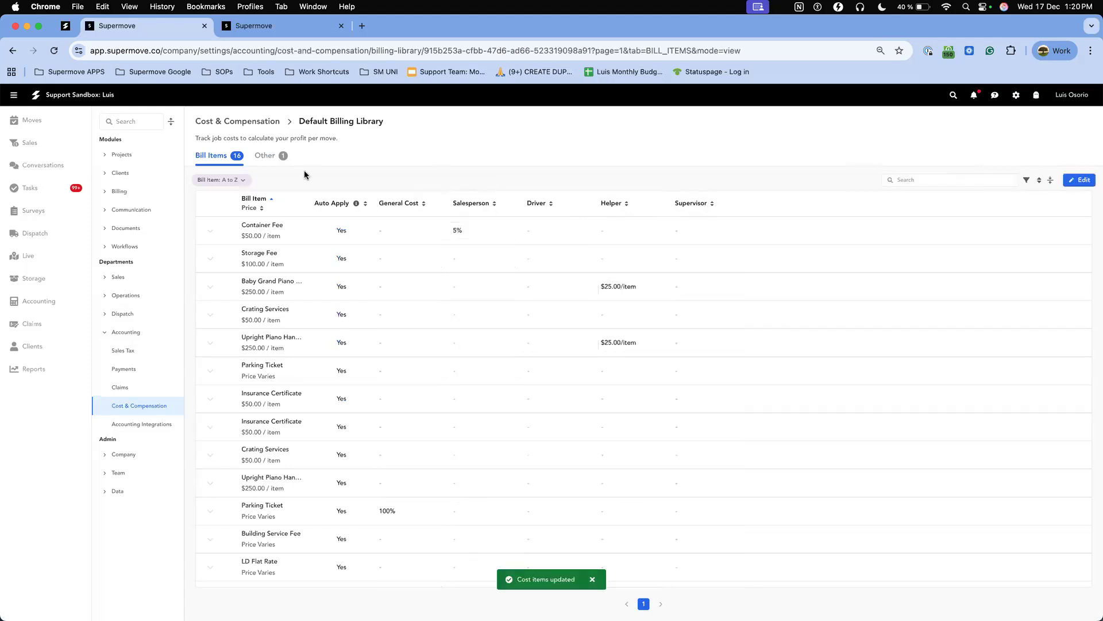
# Switch to Project TRAINING-1016 and review the Moving Services bills for the 12/17 and 12/18 moves.
pyautogui.click(276, 26)
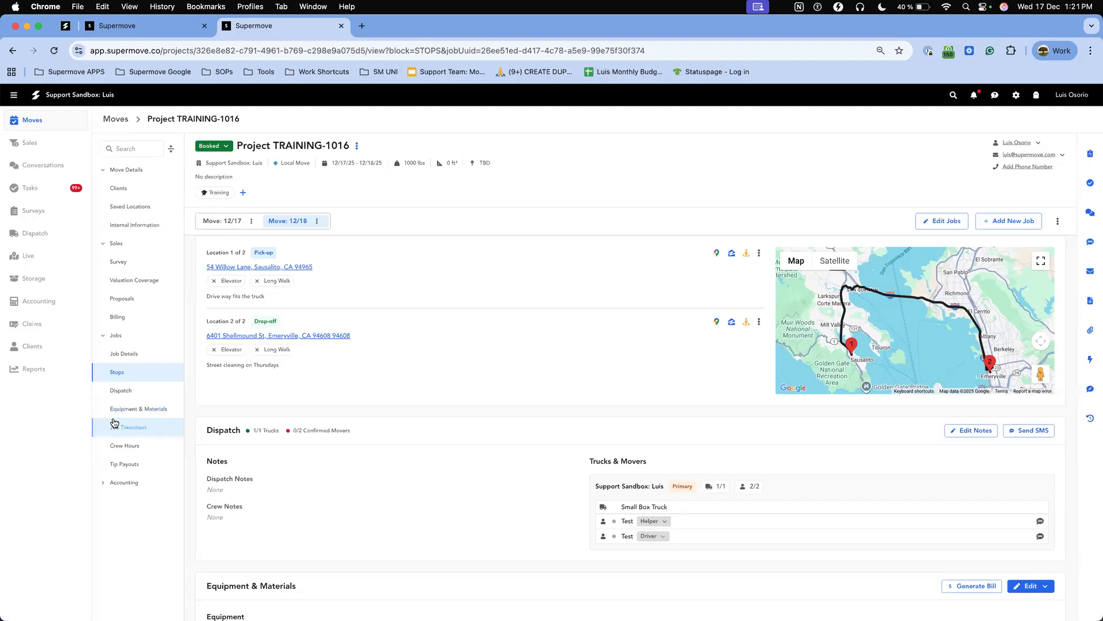
pyautogui.click(179, 353)
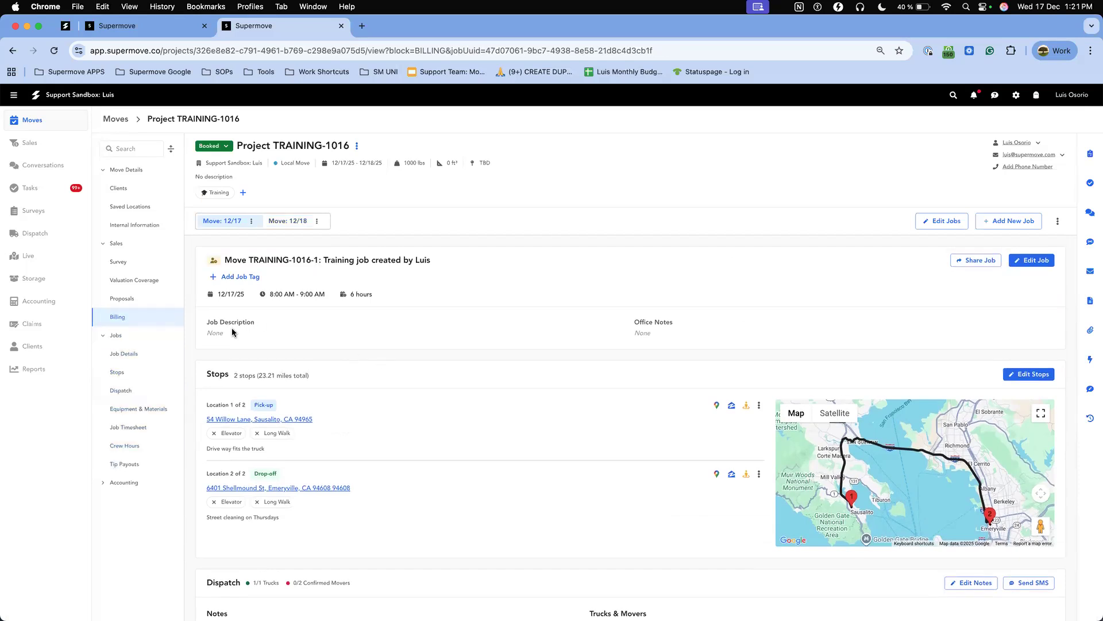
pyautogui.scroll(-15, 387, 414)
pyautogui.scroll(20, 387, 414)
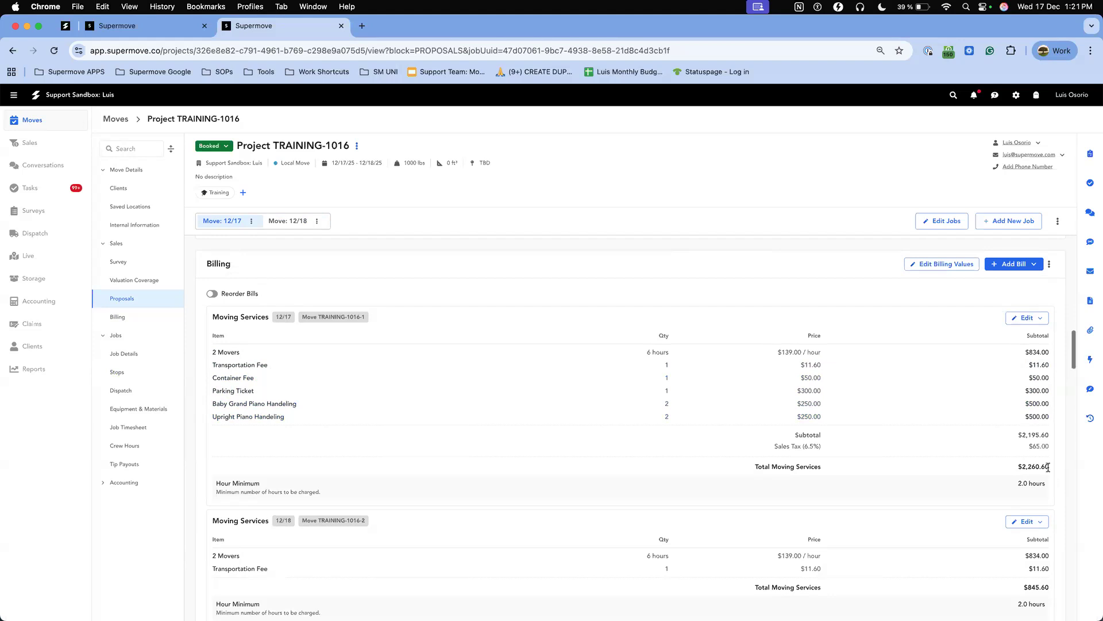
pyautogui.scroll(-3, 1048, 463)
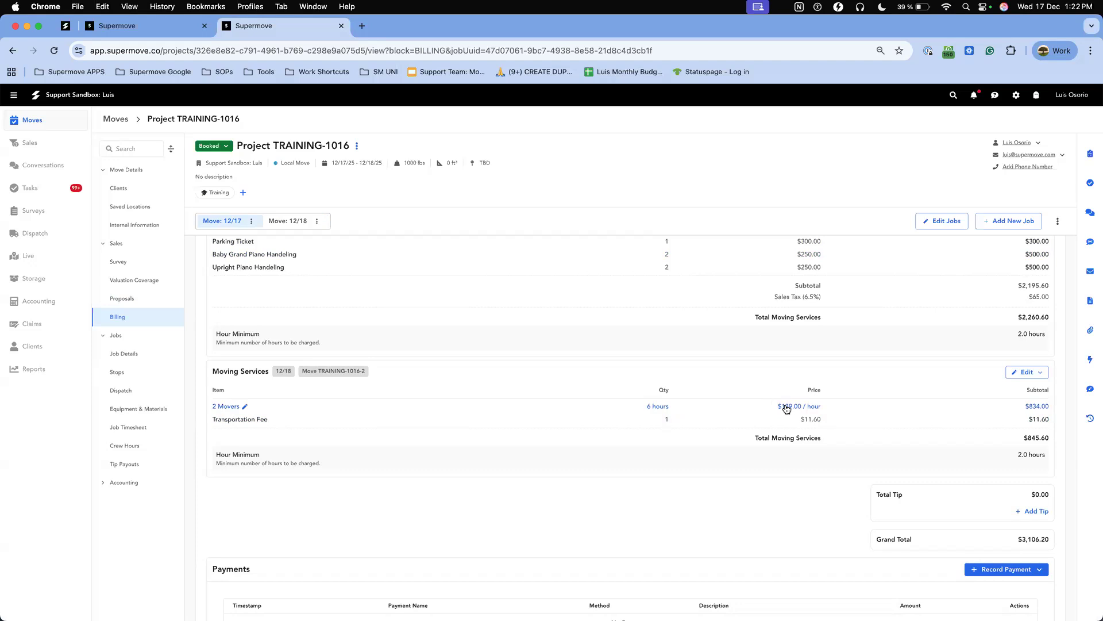
# Open the project's Cost and Compensation section for editing.
pyautogui.click(116, 483)
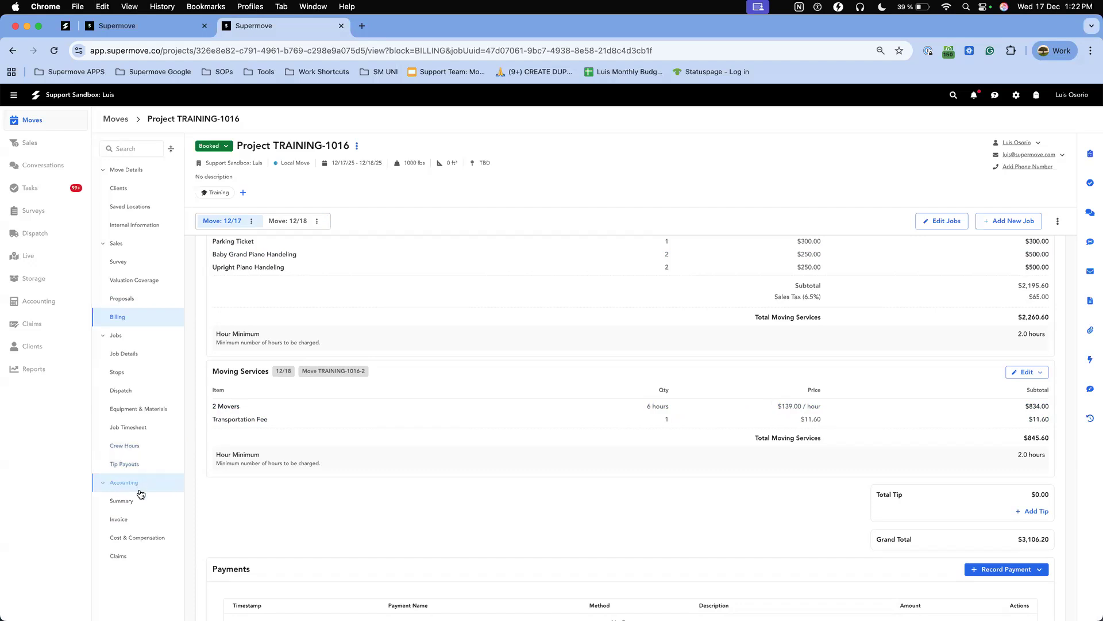
pyautogui.click(148, 542)
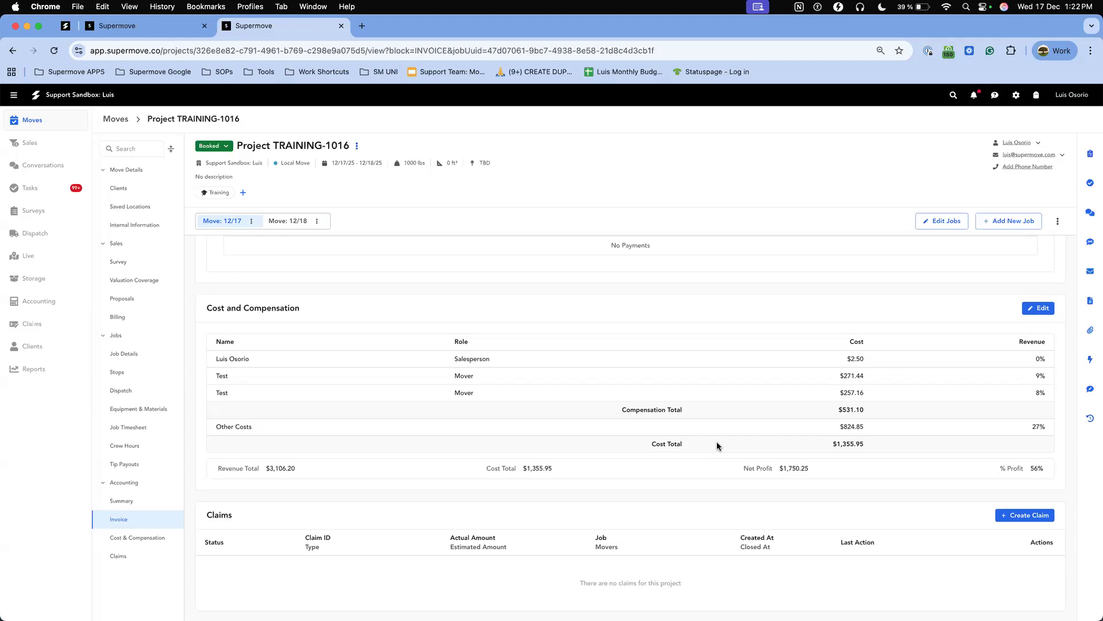
pyautogui.click(1036, 309)
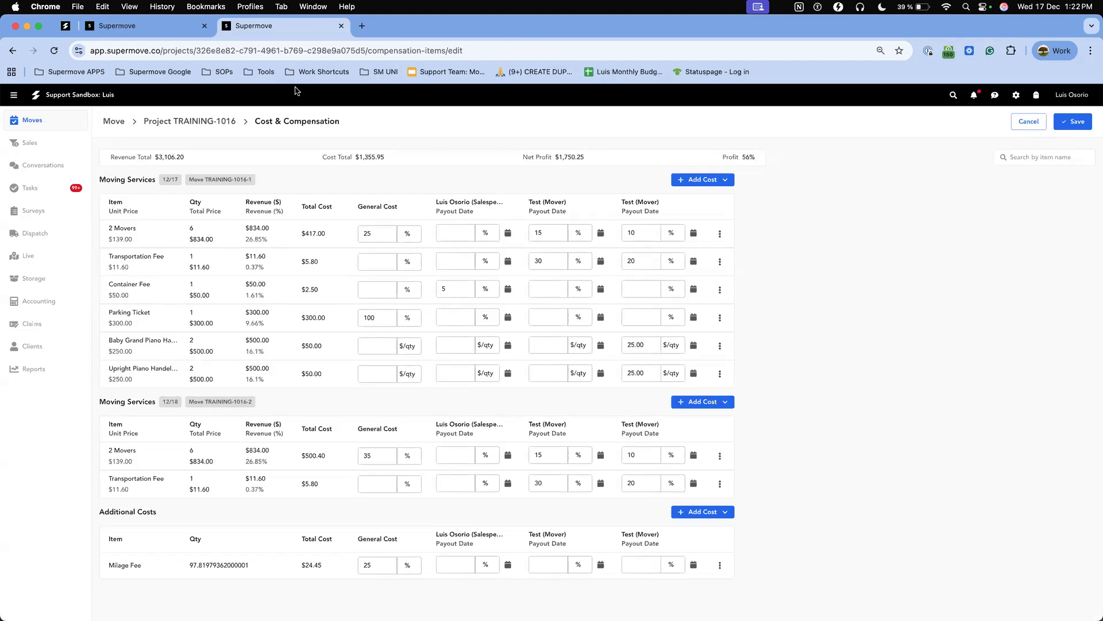
# Examine the separate Moving Services cost sections for the 12/17 and 12/18 moves.
pyautogui.moveTo(100, 179); pyautogui.dragTo(263, 179)
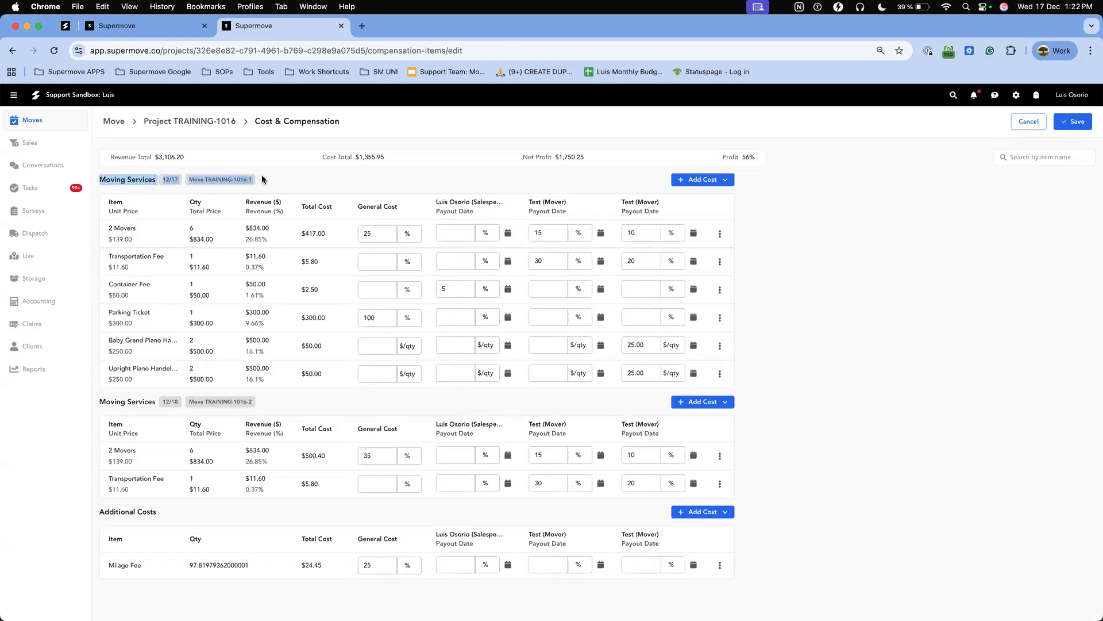
pyautogui.moveTo(101, 401); pyautogui.dragTo(176, 408)
pyautogui.moveTo(251, 404); pyautogui.dragTo(253, 406)
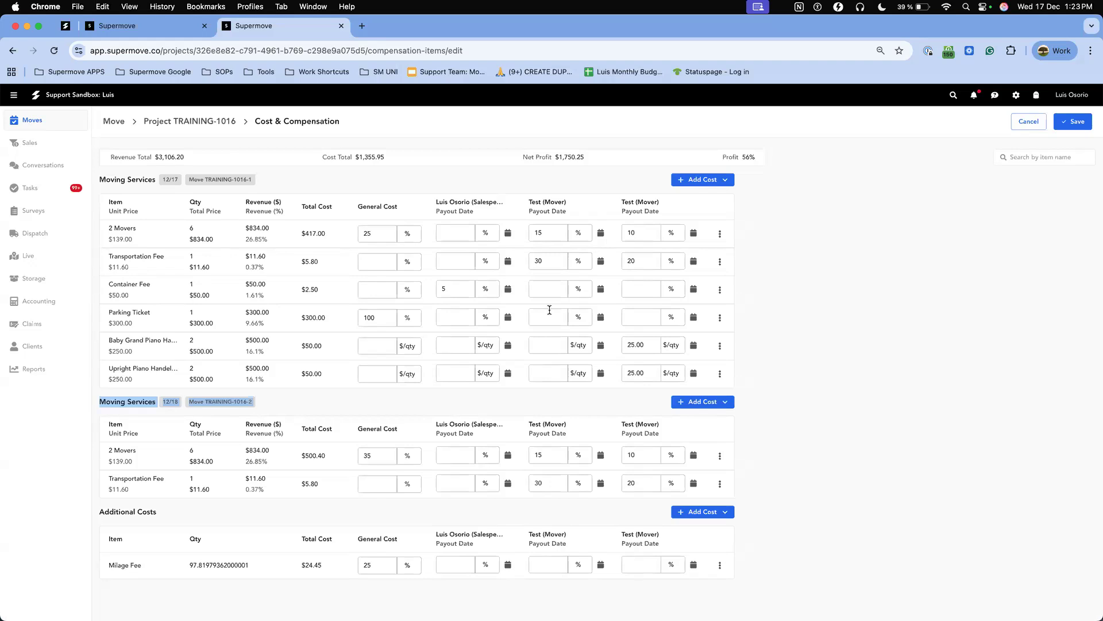
# Set the first mover's compensation for the 2 Movers item on the 12/17 move to 20%.
pyautogui.click(545, 239)
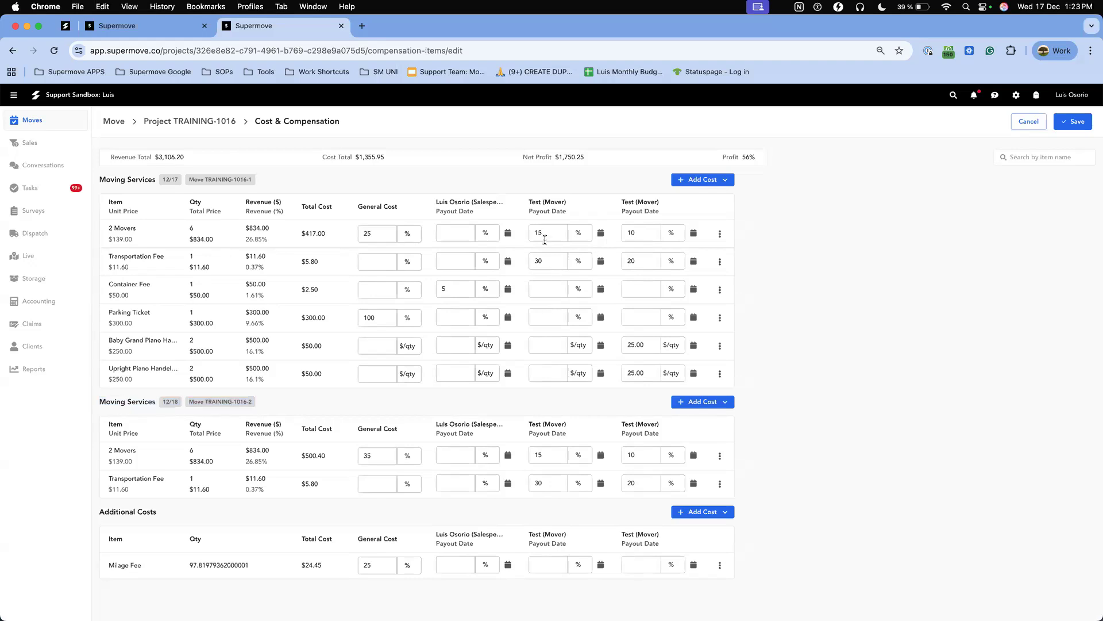
pyautogui.doubleClick(545, 239)
pyautogui.write('20')
# Compare the billing library's bill item rates with the project's general cost and crew compensation columns for the 12/17 move.
pyautogui.click(138, 25)
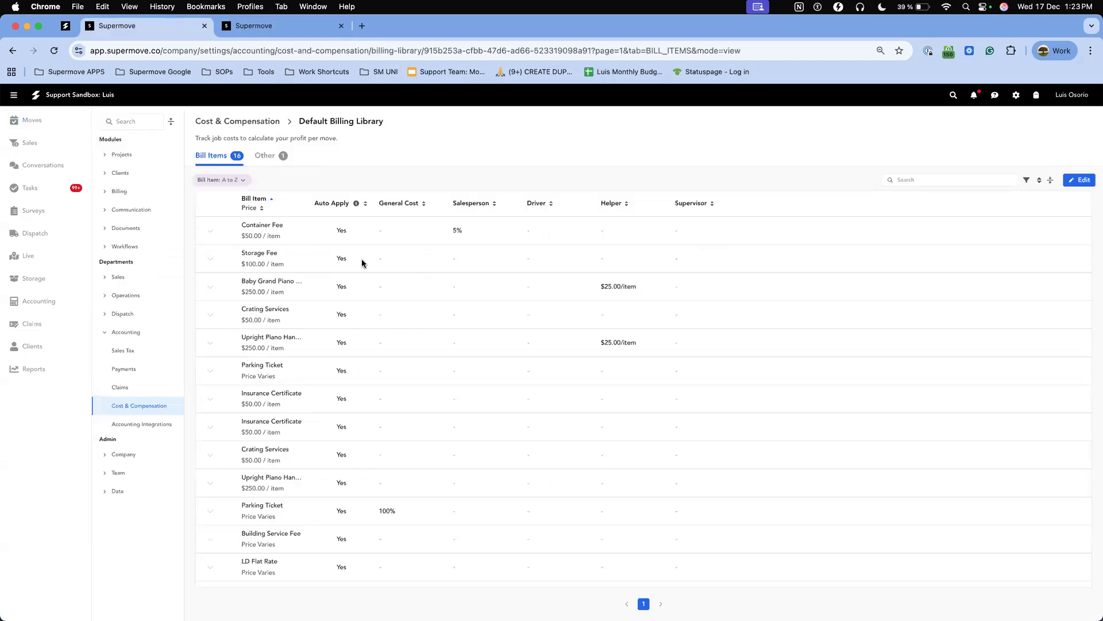
pyautogui.click(263, 27)
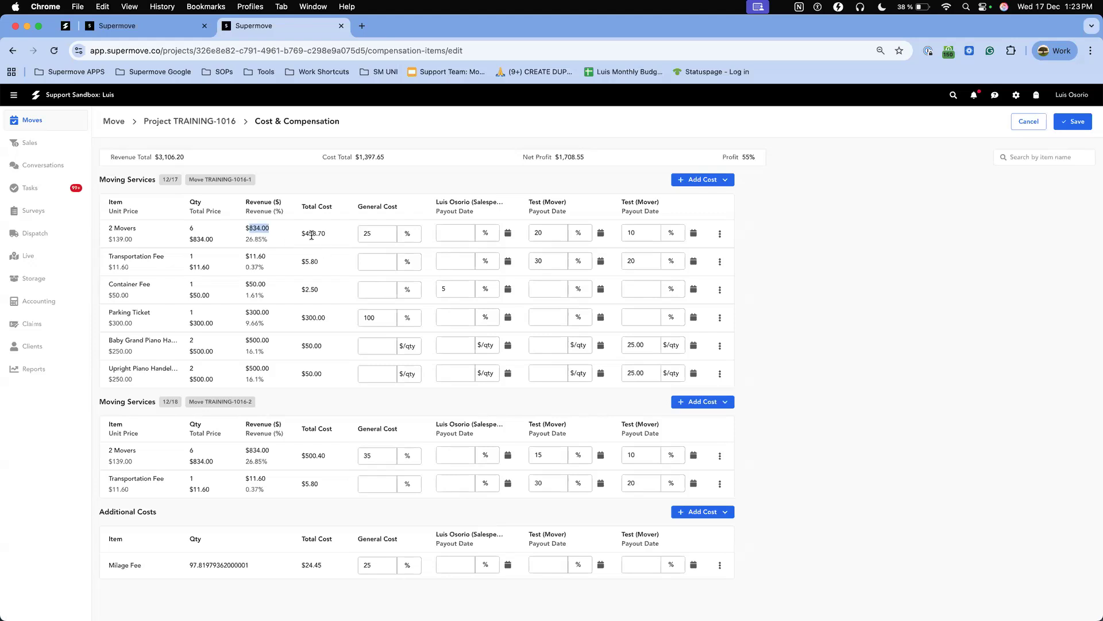
pyautogui.doubleClick(369, 206)
pyautogui.moveTo(435, 218); pyautogui.dragTo(647, 291)
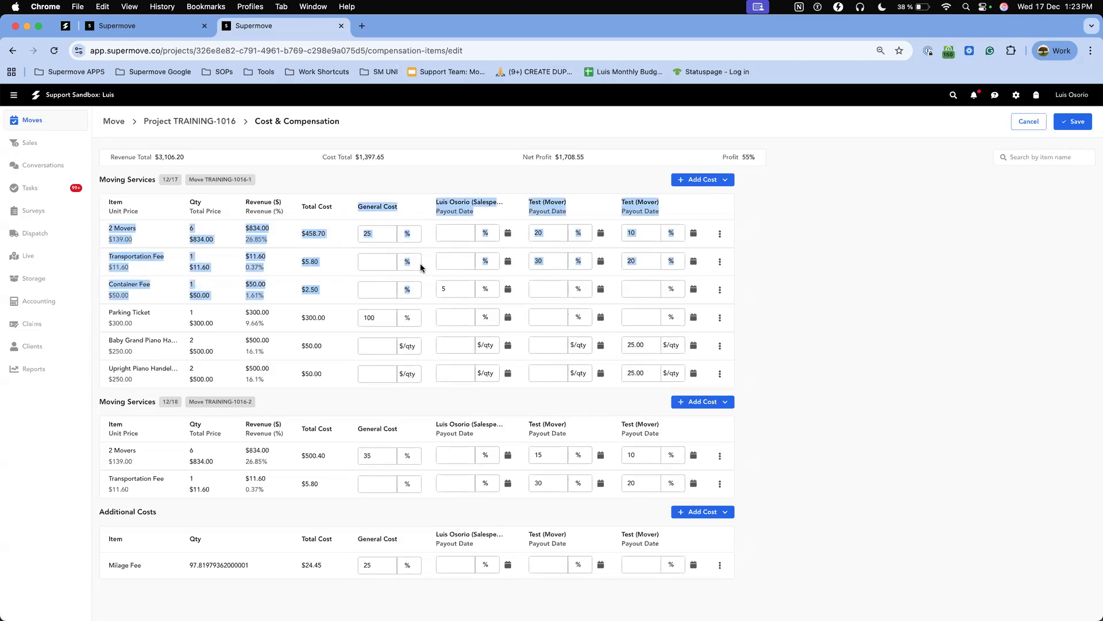
pyautogui.click(703, 207)
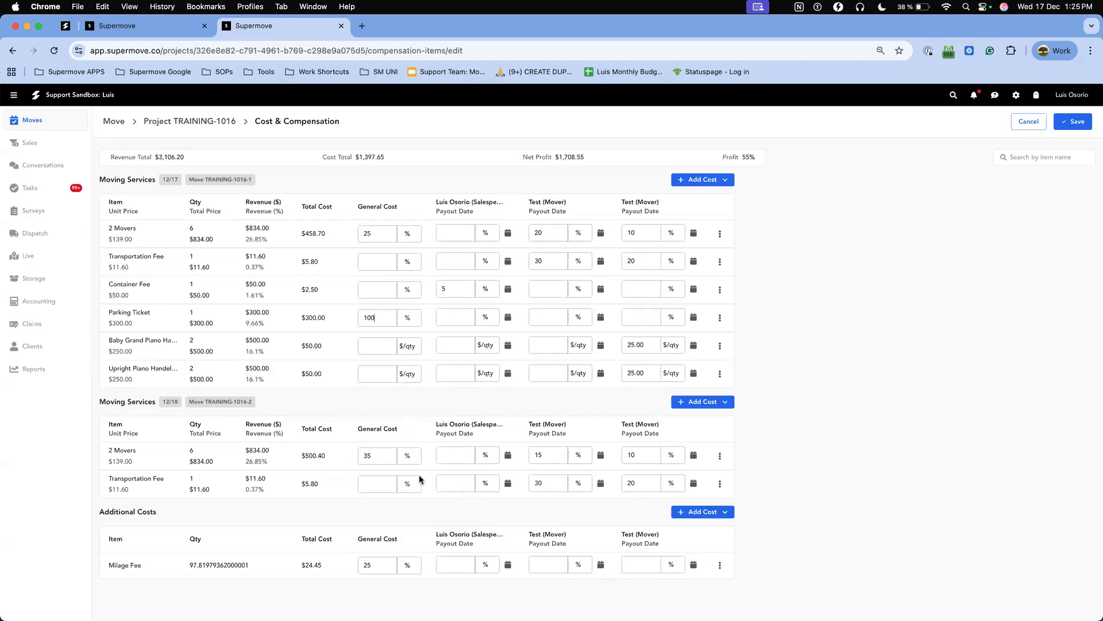
# Compare the project's Additional Costs section with the Milage Fee under the billing library's other costs.
pyautogui.tripleClick(147, 517)
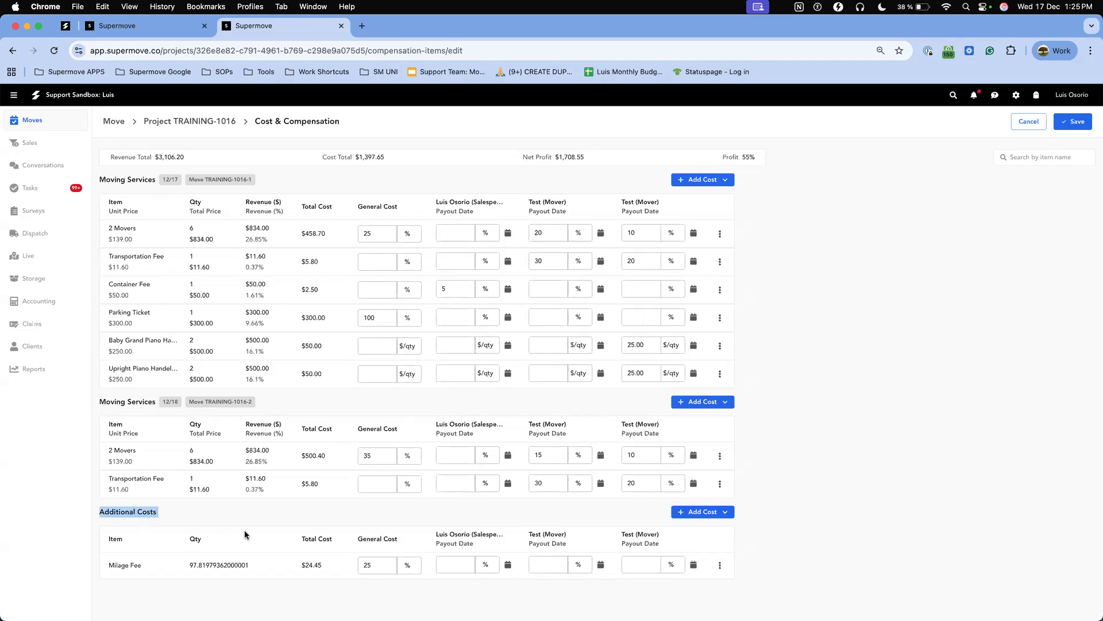
pyautogui.click(129, 29)
pyautogui.click(266, 156)
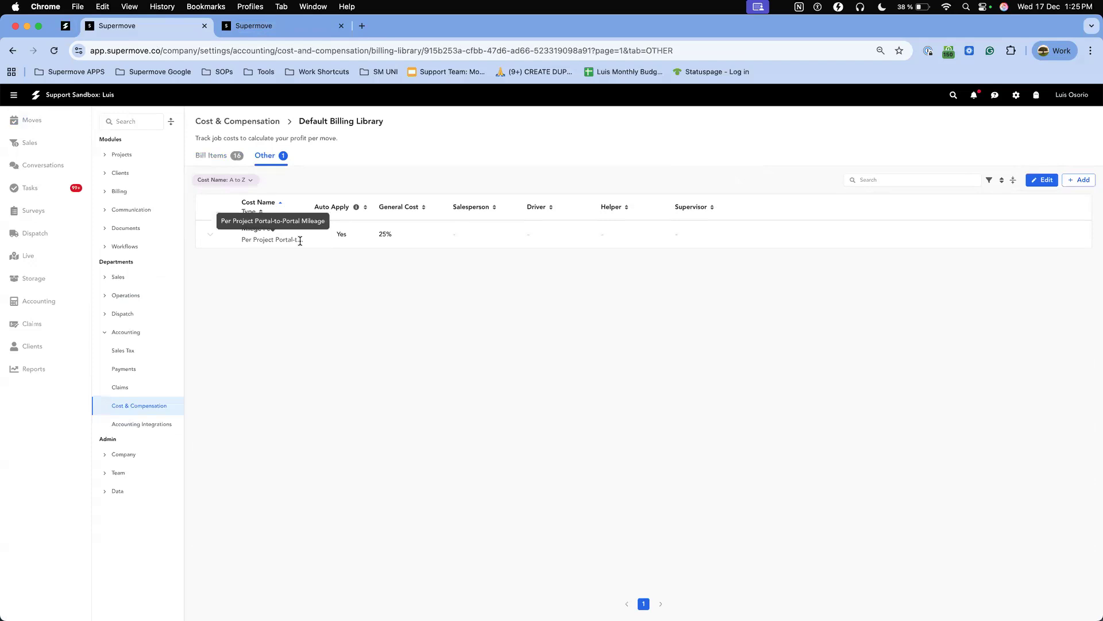
pyautogui.click(284, 24)
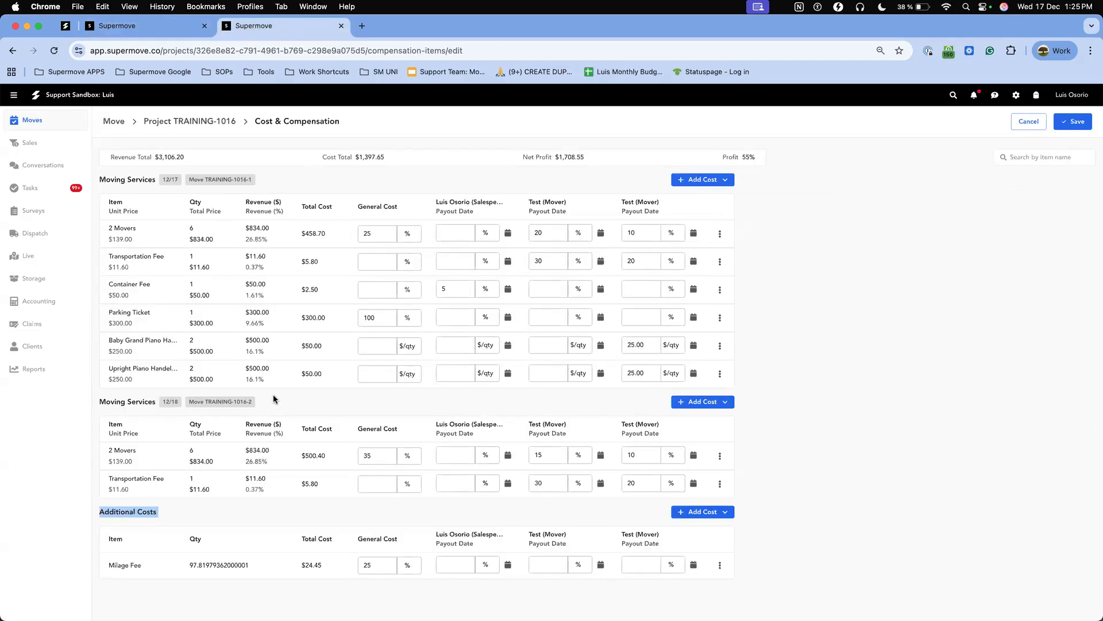
pyautogui.click(223, 526)
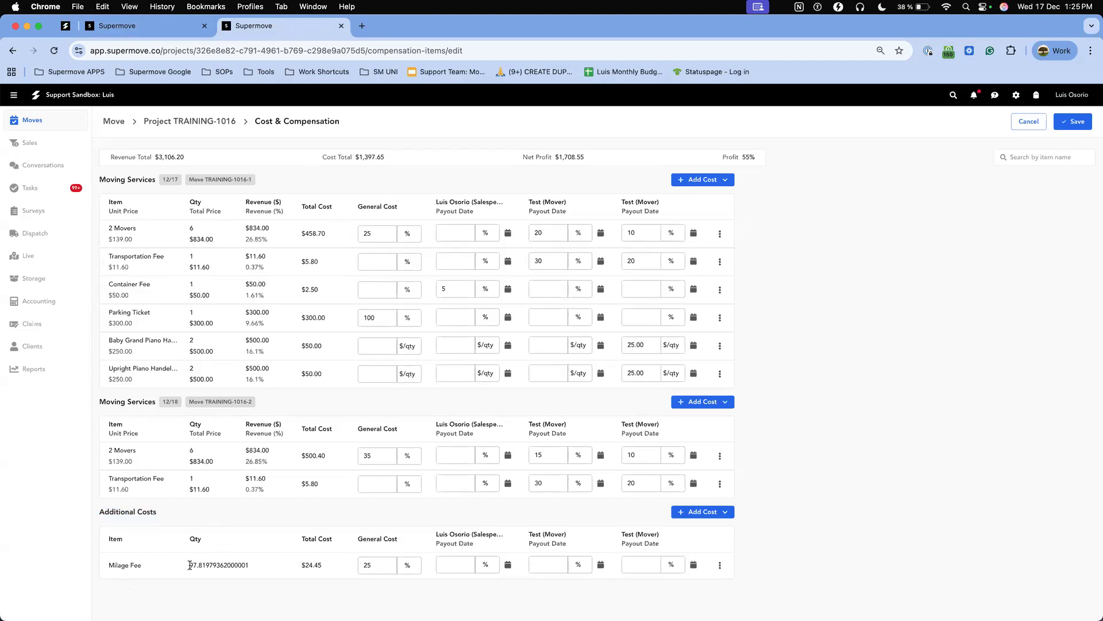
# Check the total cost of the Milage Fee in the project's Additional Costs section.
pyautogui.doubleClick(307, 565)
pyautogui.click(325, 570)
# Review the options for adding another cost to the 12/17 Moving Services bill and compare them with the billing library's other costs, without adding anything.
pyautogui.click(704, 180)
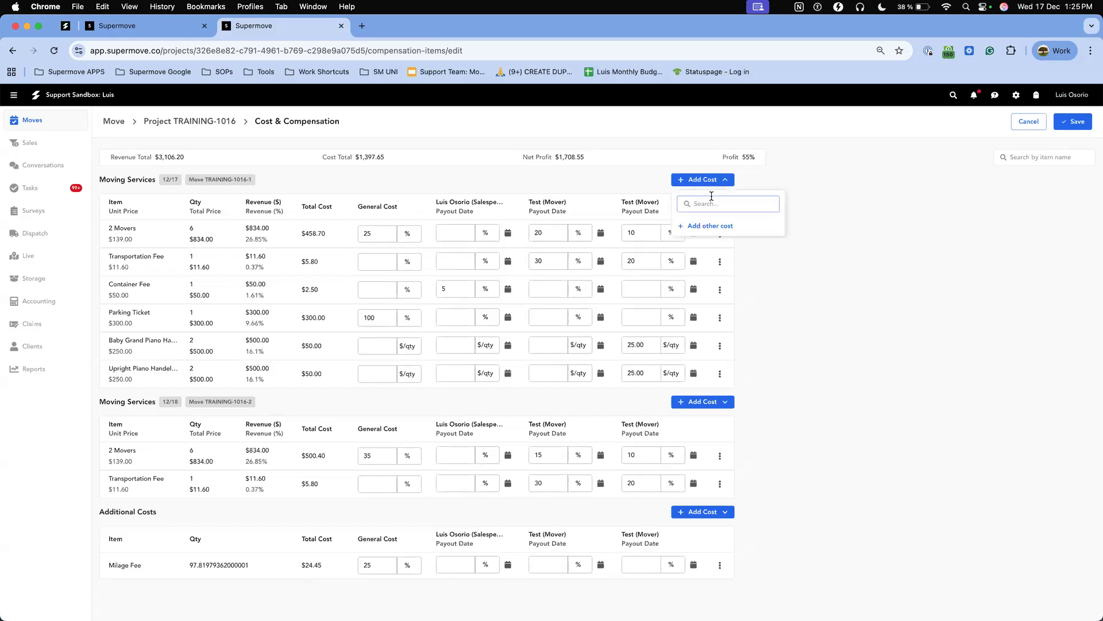
pyautogui.click(721, 225)
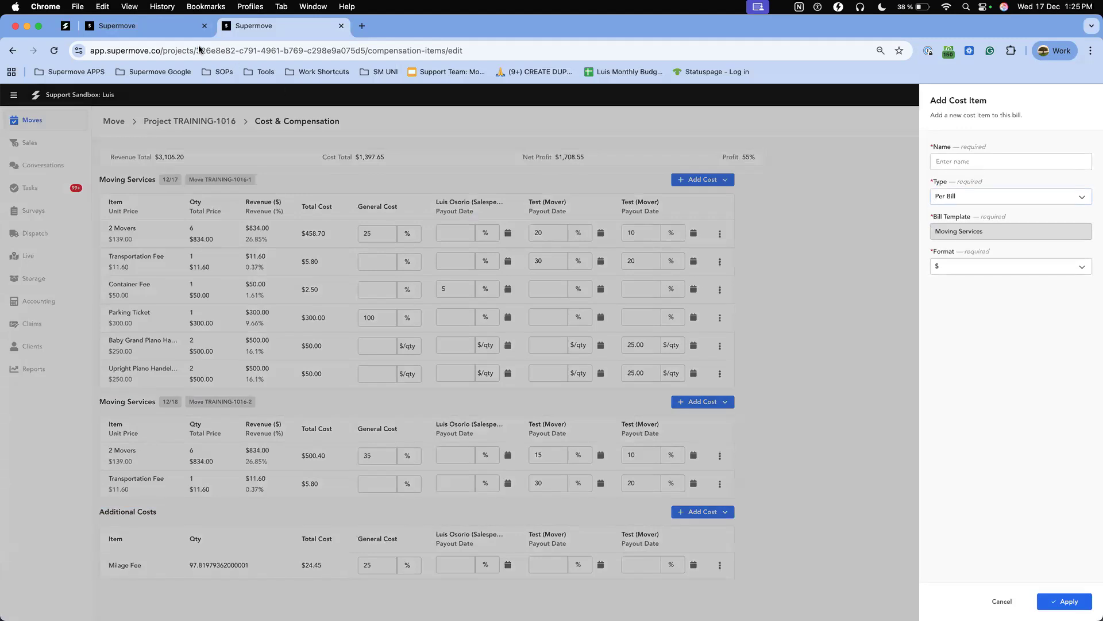
pyautogui.click(185, 29)
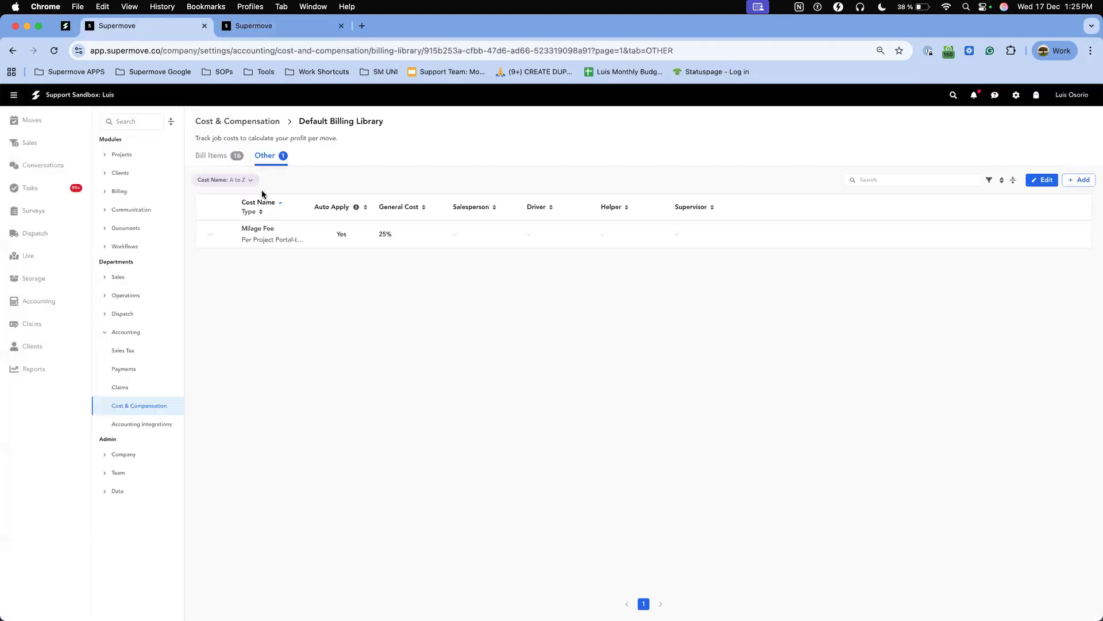
pyautogui.click(287, 29)
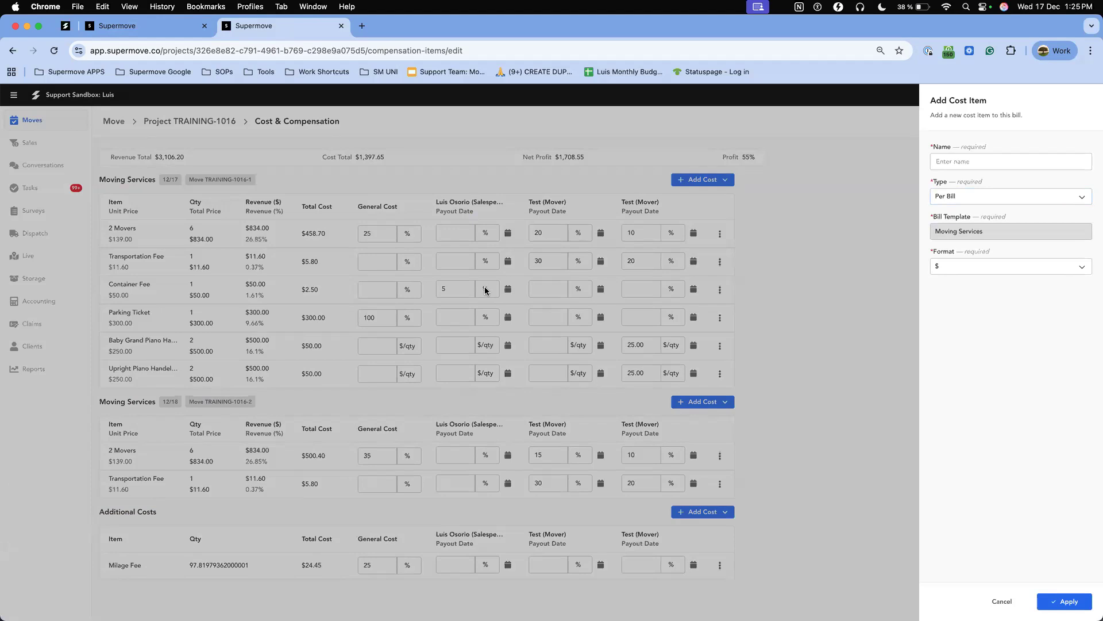
pyautogui.click(401, 292)
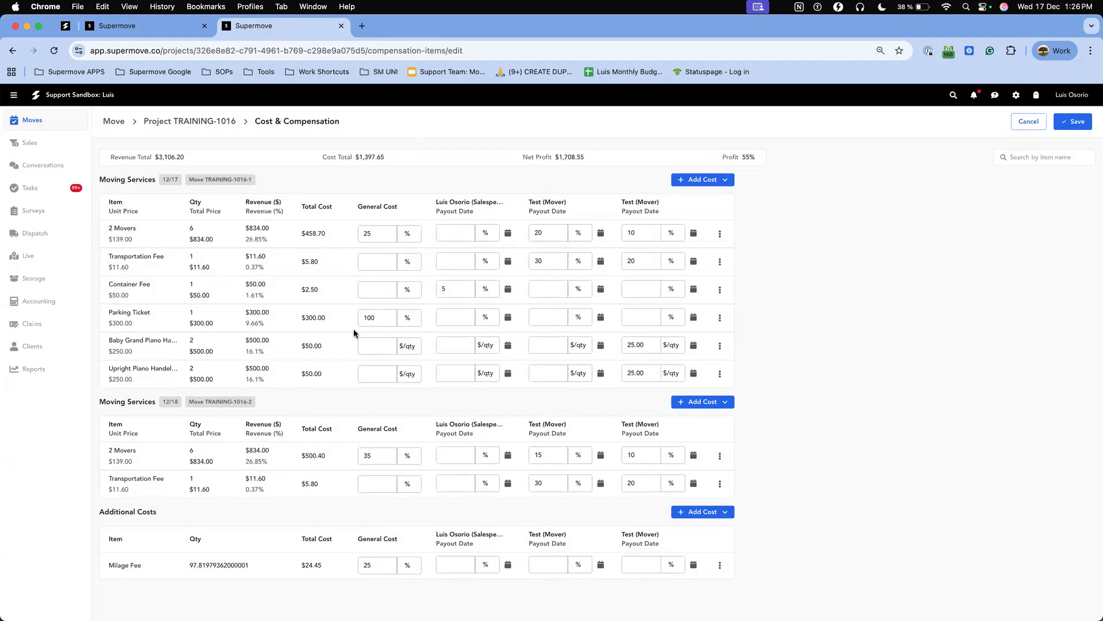
pyautogui.click(698, 181)
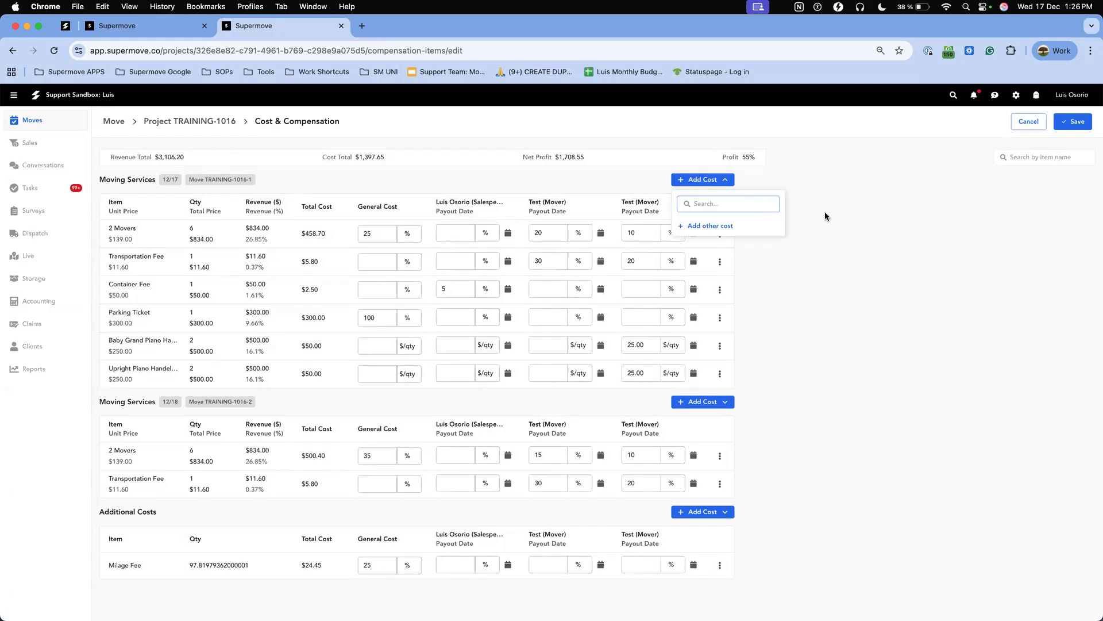
pyautogui.click(808, 375)
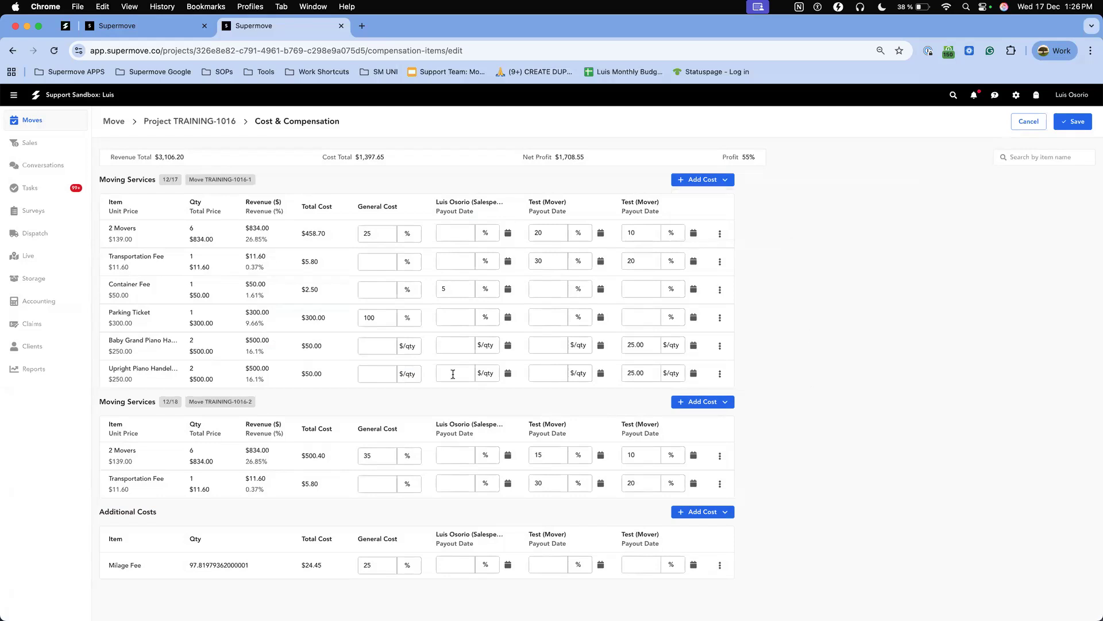